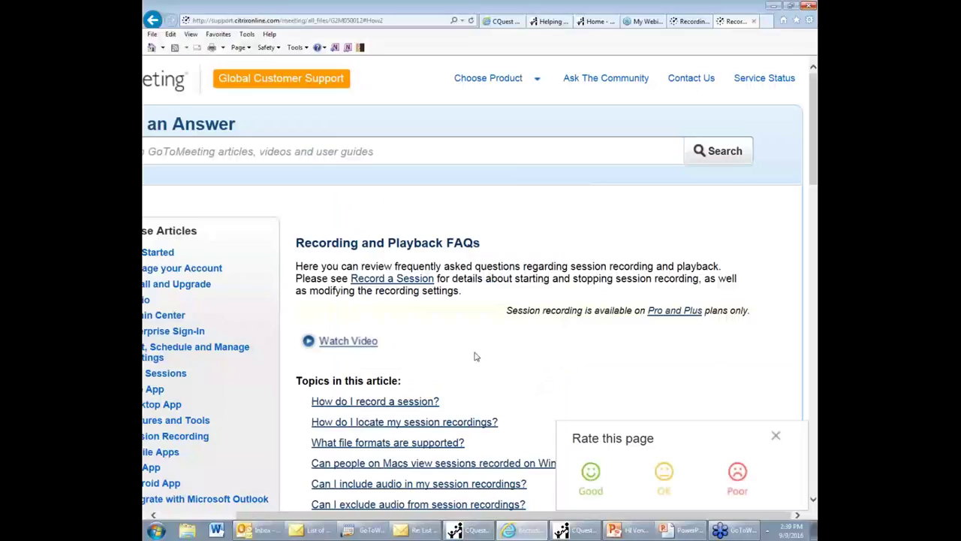
Step: Open the WIC Account Registration form, then go back to the 'Fill in the data and press Register' slide
{"action": "left_click", "coordinate": [598, 22]}
{"action": "left_click", "coordinate": [548, 23]}
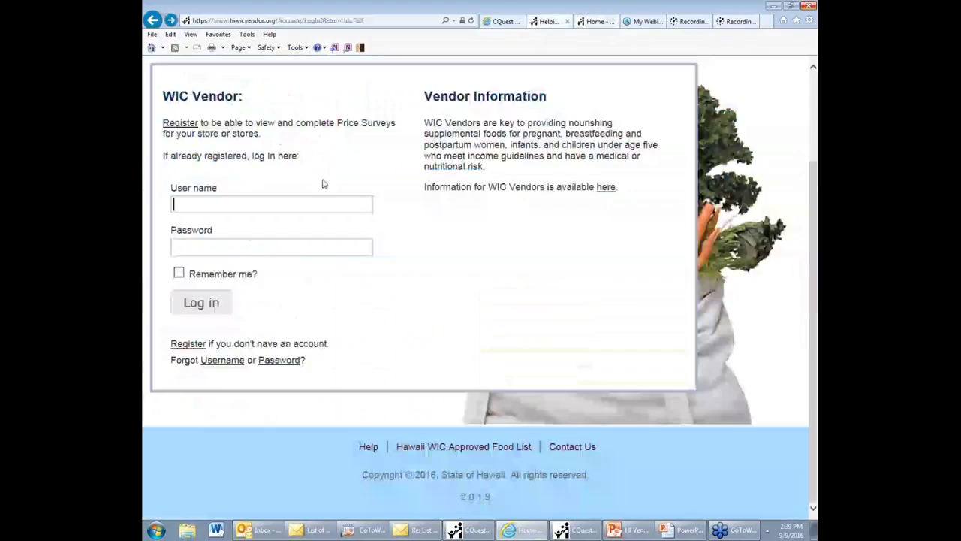
{"action": "scroll", "coordinate": [358, 243], "scroll_direction": "up", "scroll_amount": 1}
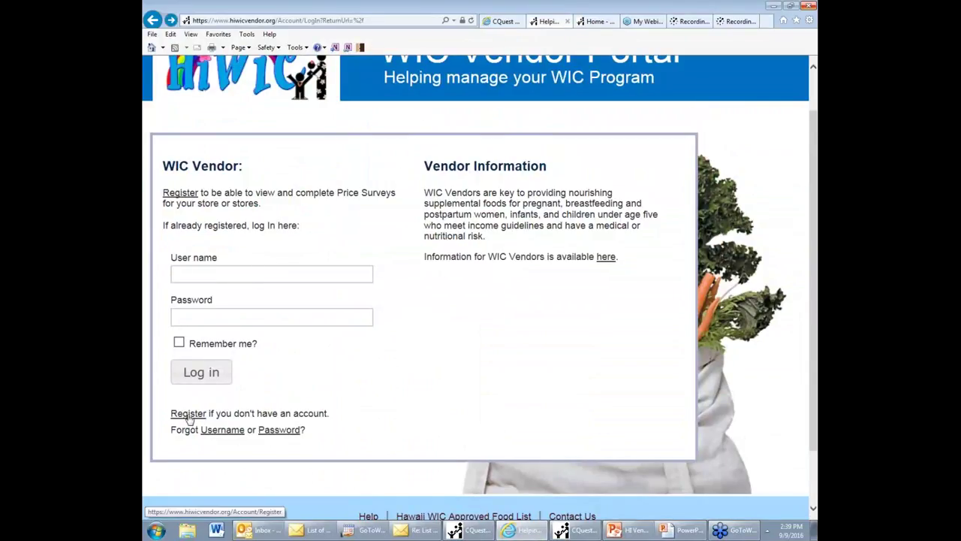
{"action": "left_click", "coordinate": [189, 415]}
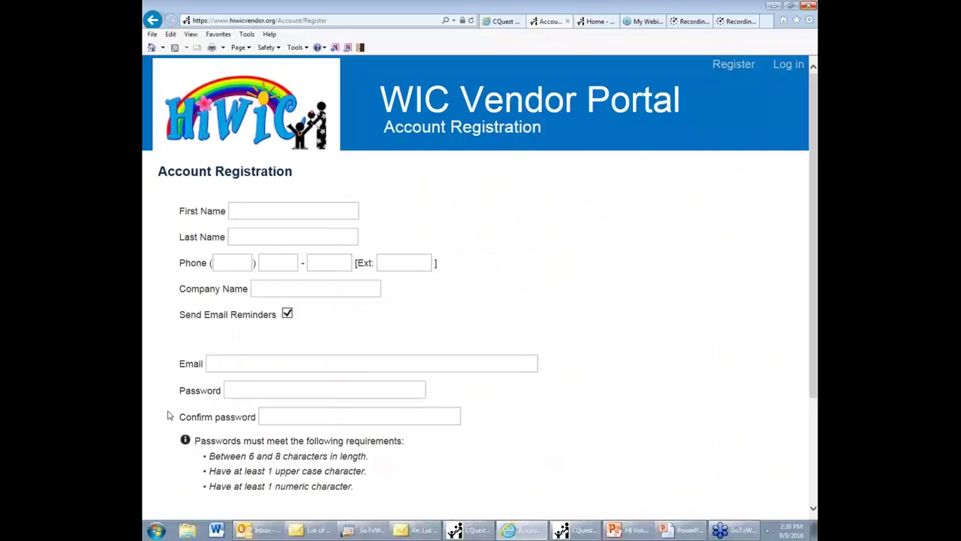
{"action": "scroll", "coordinate": [355, 369], "scroll_direction": "down", "scroll_amount": 2}
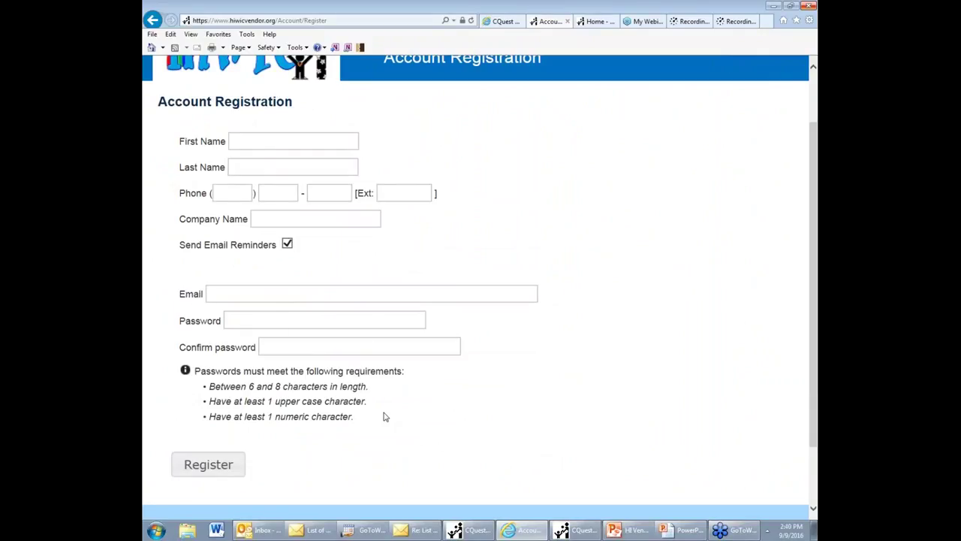
{"action": "key", "text": "alt+Tab"}
{"action": "left_click", "coordinate": [454, 413]}
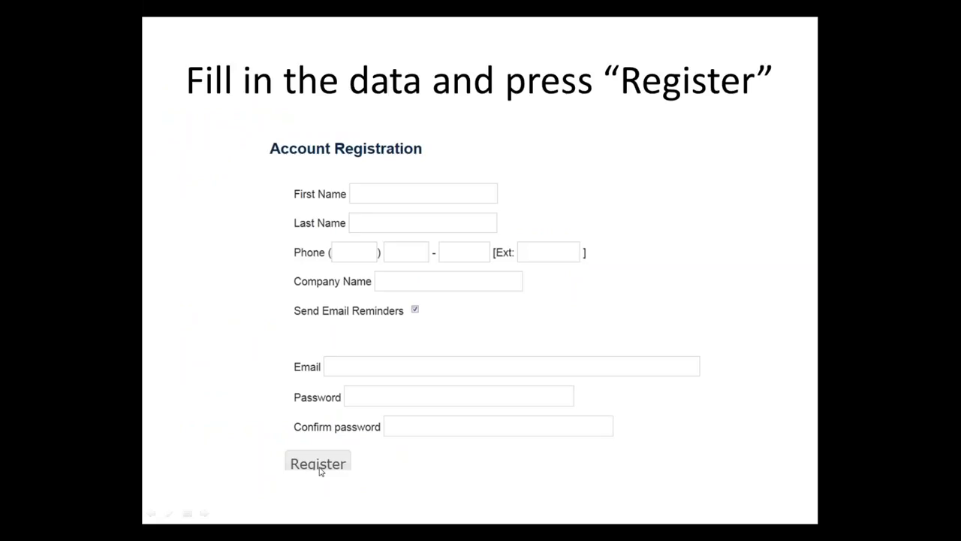
Step: Advance past the portal logon slide to the Survey Notification e-mail slide
{"action": "left_click", "coordinate": [507, 310]}
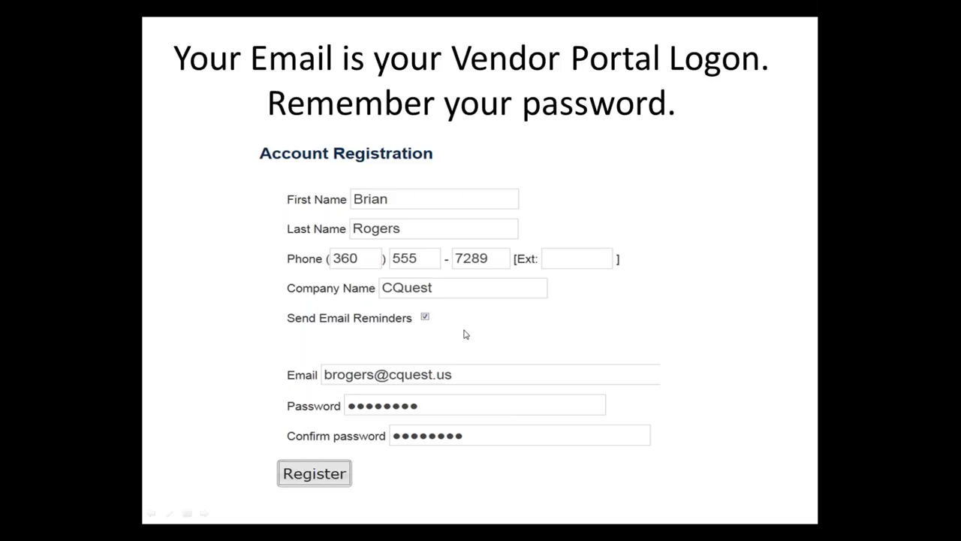
{"action": "left_click", "coordinate": [464, 334]}
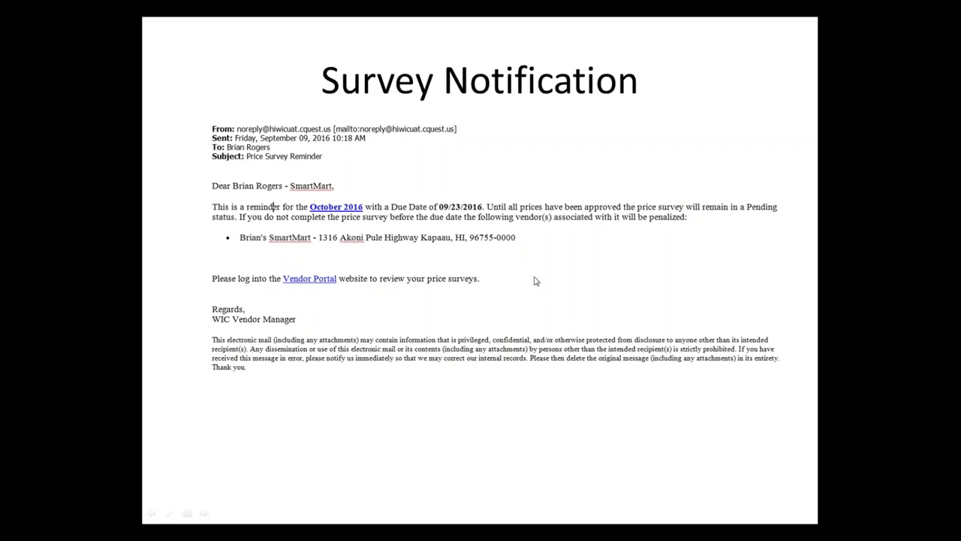
Step: Advance past the go-back-to-the-web-site slide, then return to the Account Registration page
{"action": "left_click", "coordinate": [508, 314]}
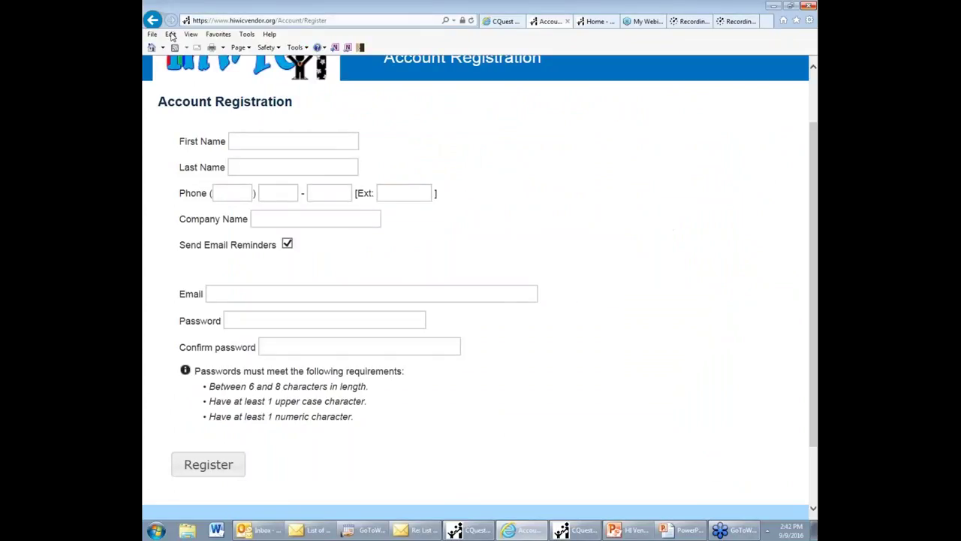
Step: Go back to the login page and submit the vendor's e-mail user name and password
{"action": "left_click", "coordinate": [153, 20]}
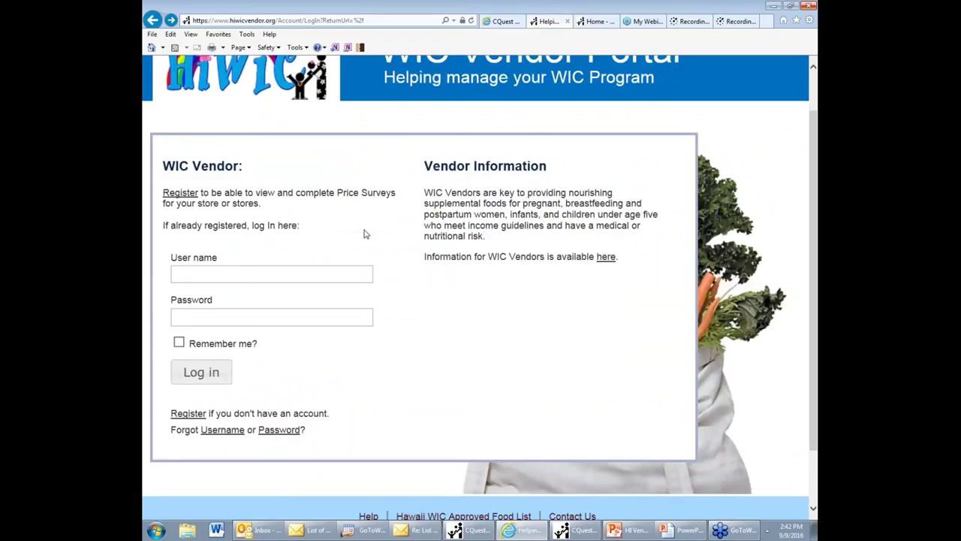
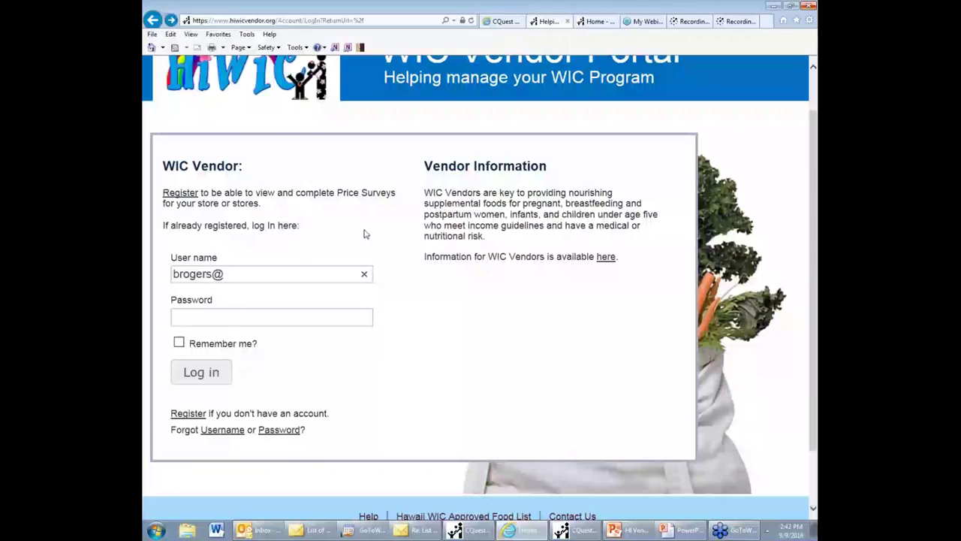
{"action": "key", "text": "Tab"}
{"action": "type", "text": "*******"}
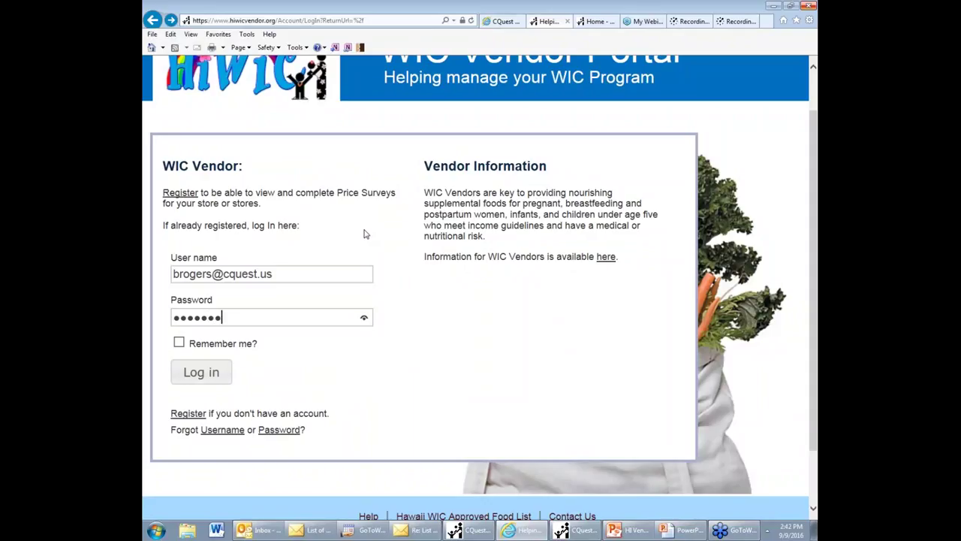
{"action": "type", "text": "*"}
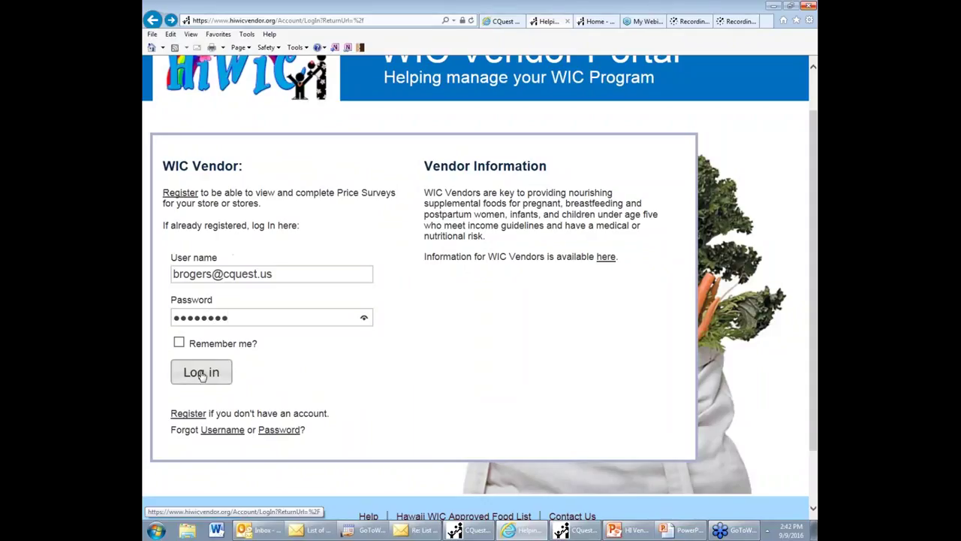
{"action": "left_click", "coordinate": [201, 372]}
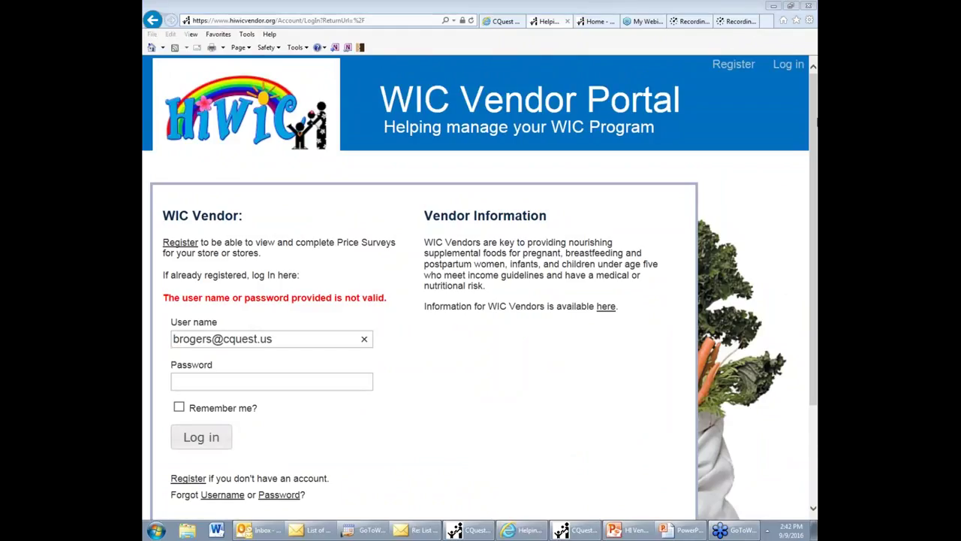
Step: On the Home page, view the stores covered by the October 2016 survey, then choose Update
{"action": "left_click", "coordinate": [586, 22]}
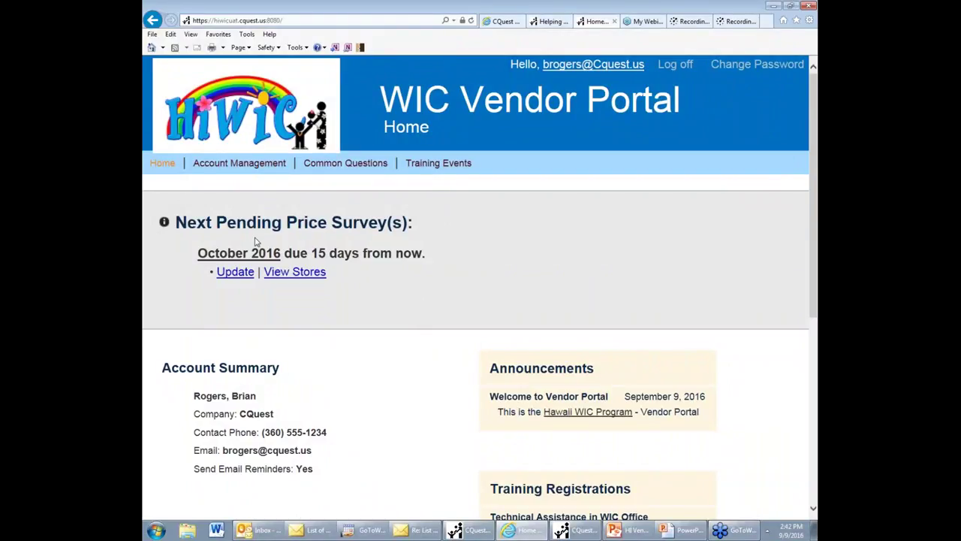
{"action": "left_click", "coordinate": [296, 274]}
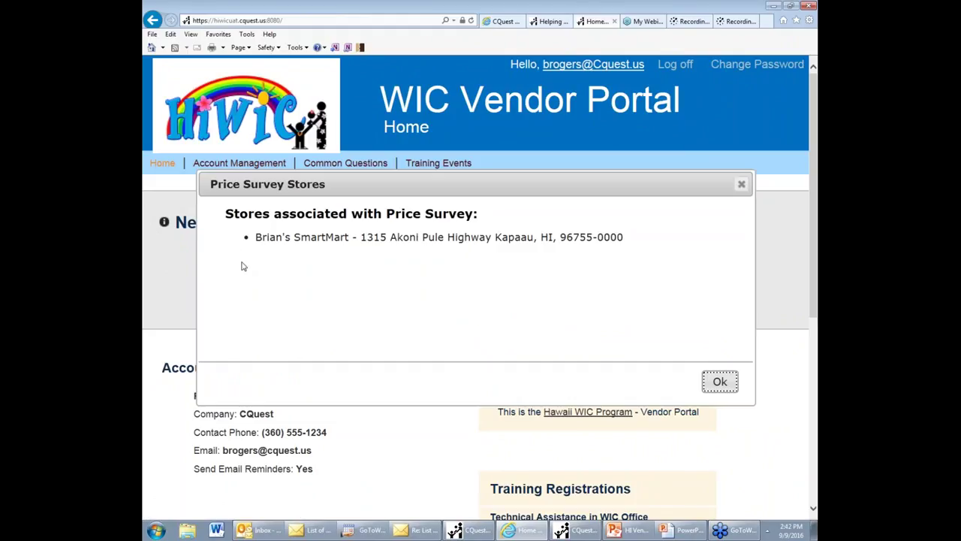
{"action": "left_click", "coordinate": [741, 185]}
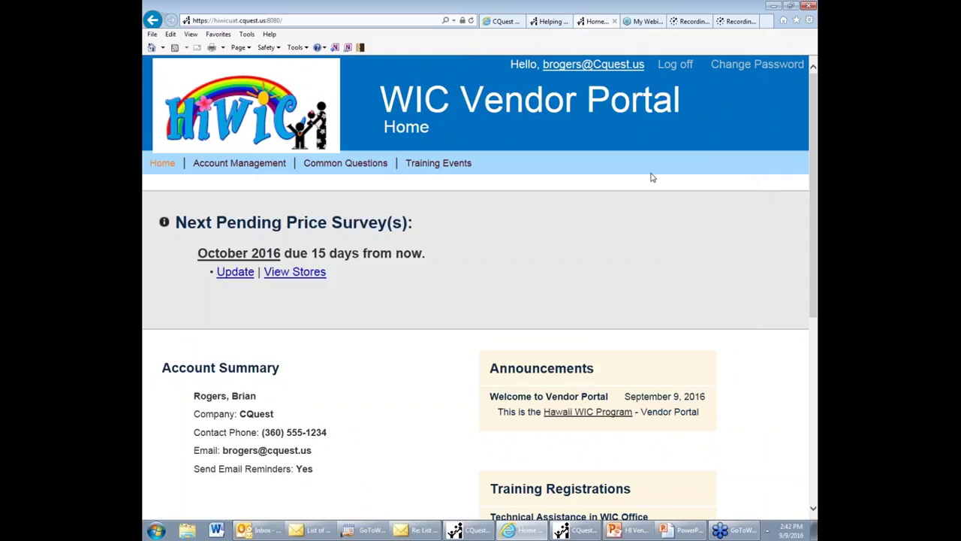
{"action": "left_click", "coordinate": [241, 277]}
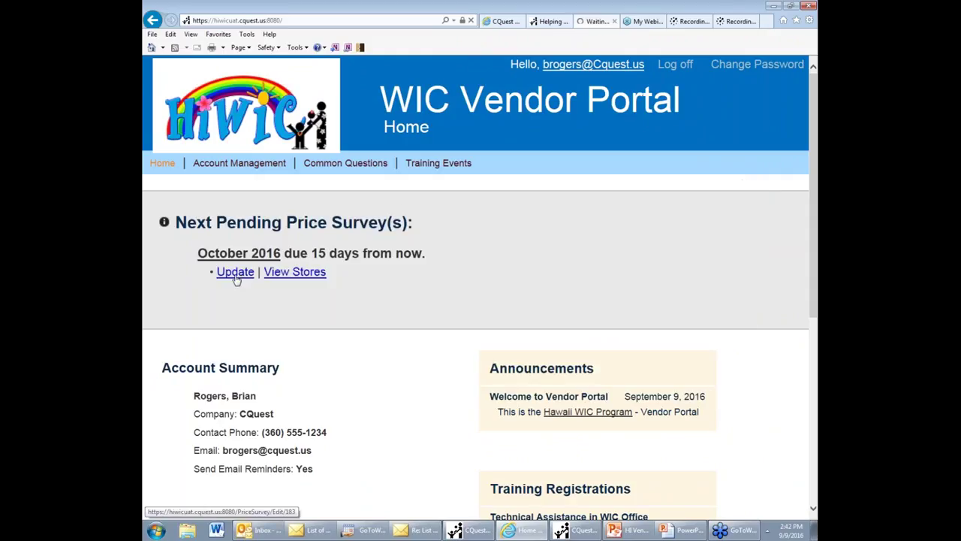
Step: Enter new prices 5.55, 4.44, 3.33 and 2.22 for Cheerios, Cyclinex-2, Gerber soy and formula, submit, and switch to CQuest
{"action": "scroll", "coordinate": [662, 187], "scroll_direction": "down", "scroll_amount": 3}
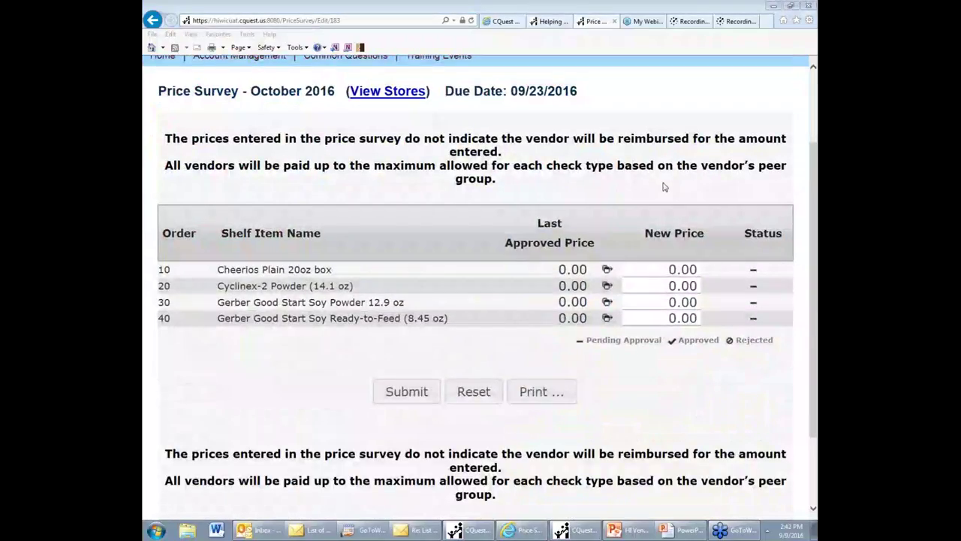
{"action": "double_click", "coordinate": [682, 269]}
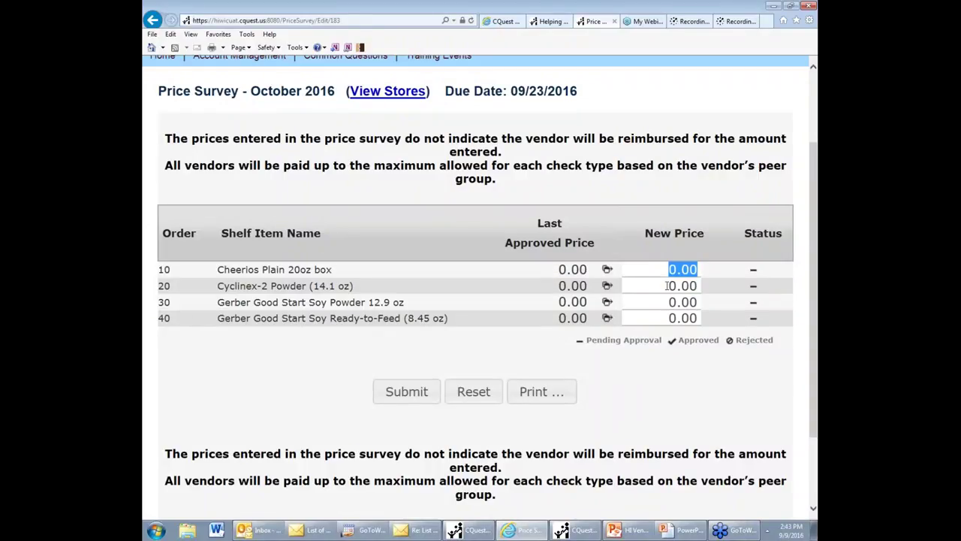
{"action": "key", "text": "BackSpace"}
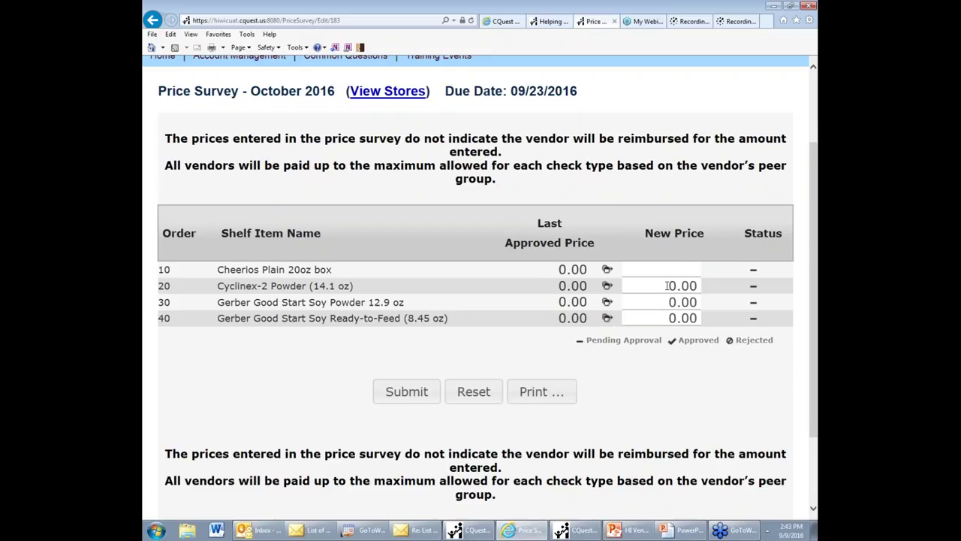
{"action": "type", "text": "5.55"}
{"action": "key", "text": "Tab"}
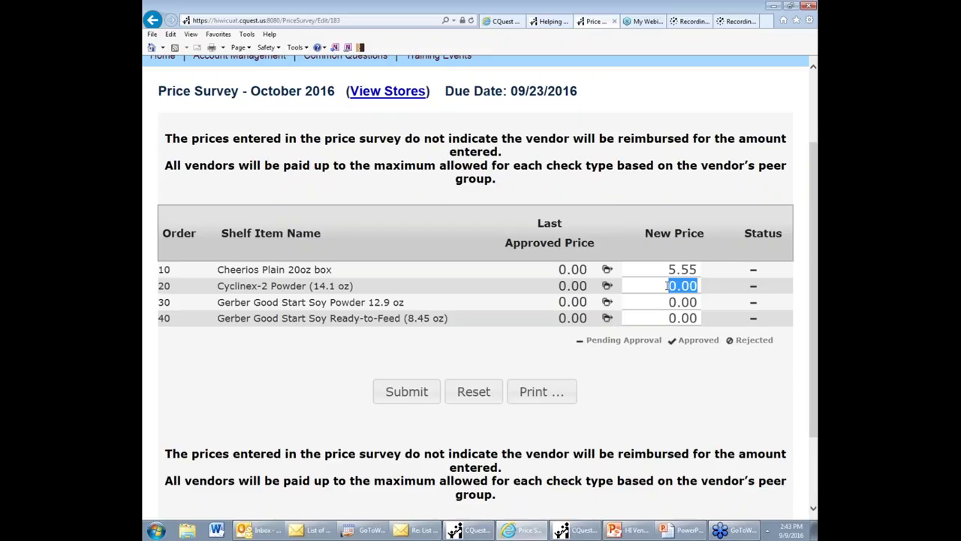
{"action": "type", "text": "4.44"}
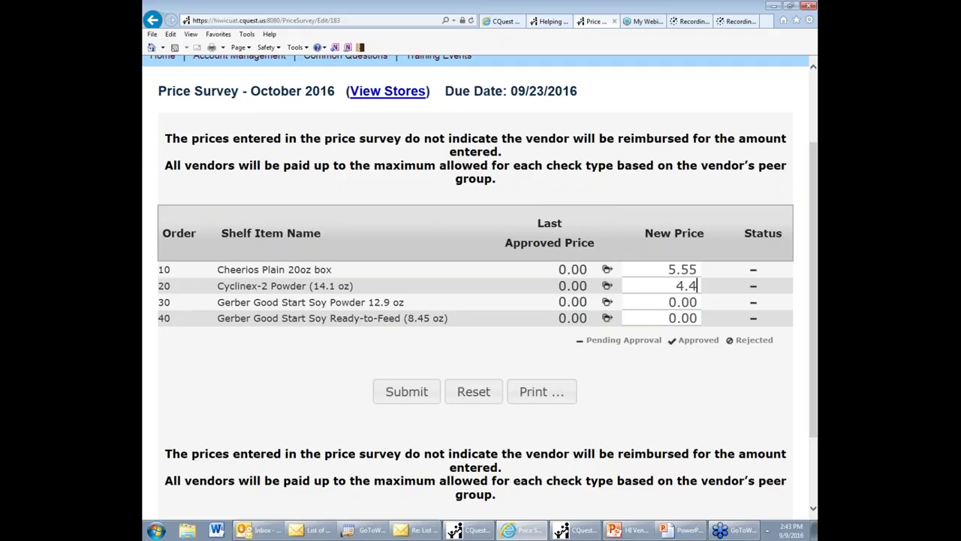
{"action": "key", "text": "Tab"}
{"action": "type", "text": "3.33"}
{"action": "key", "text": "Tab"}
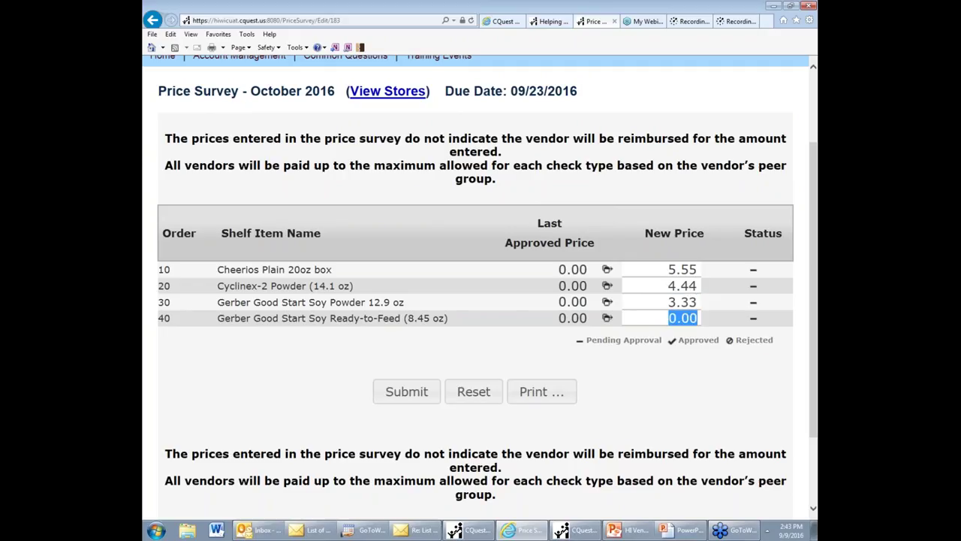
{"action": "type", "text": "2.22"}
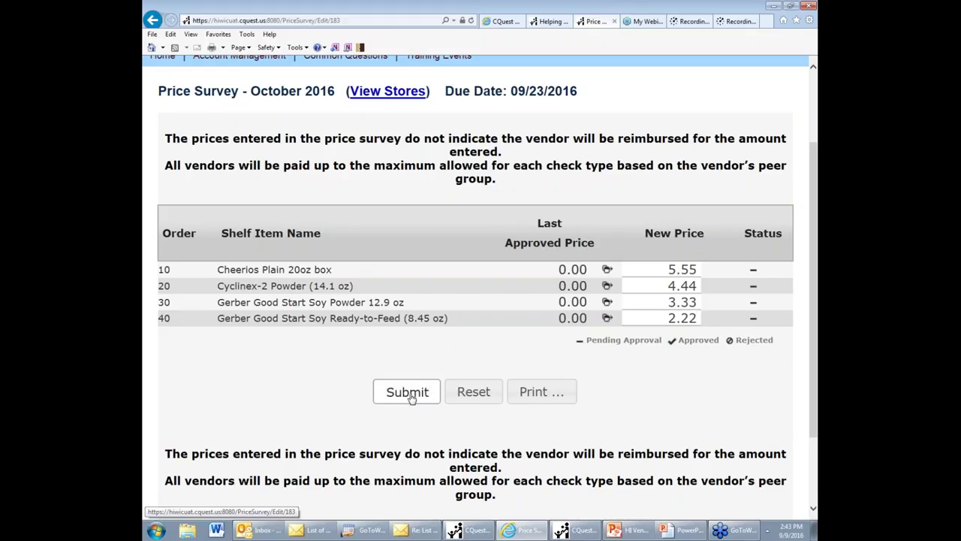
{"action": "left_click", "coordinate": [411, 397]}
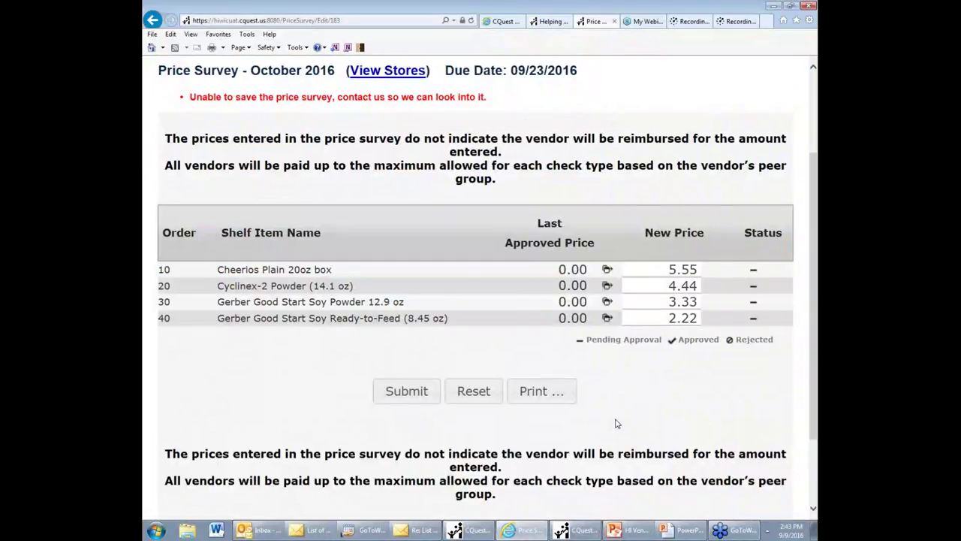
{"action": "left_click", "coordinate": [571, 533]}
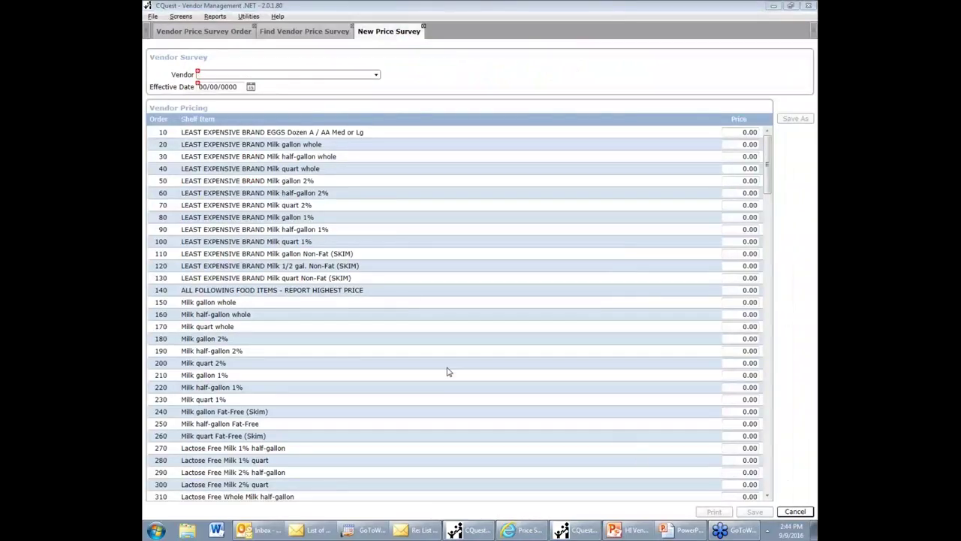
{"action": "scroll", "coordinate": [448, 370], "scroll_direction": "down", "scroll_amount": 9}
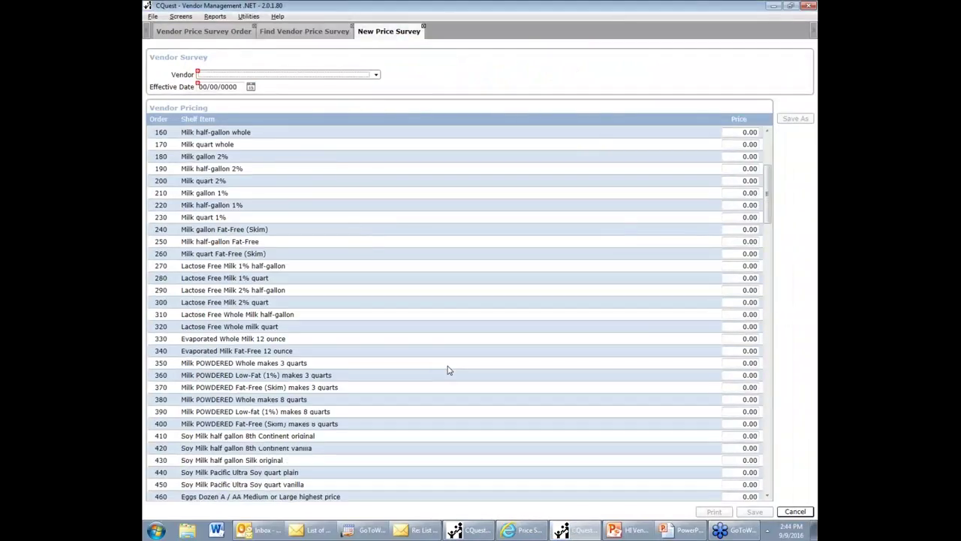
{"action": "scroll", "coordinate": [448, 370], "scroll_direction": "down", "scroll_amount": 5}
{"action": "scroll", "coordinate": [448, 370], "scroll_direction": "down", "scroll_amount": 20}
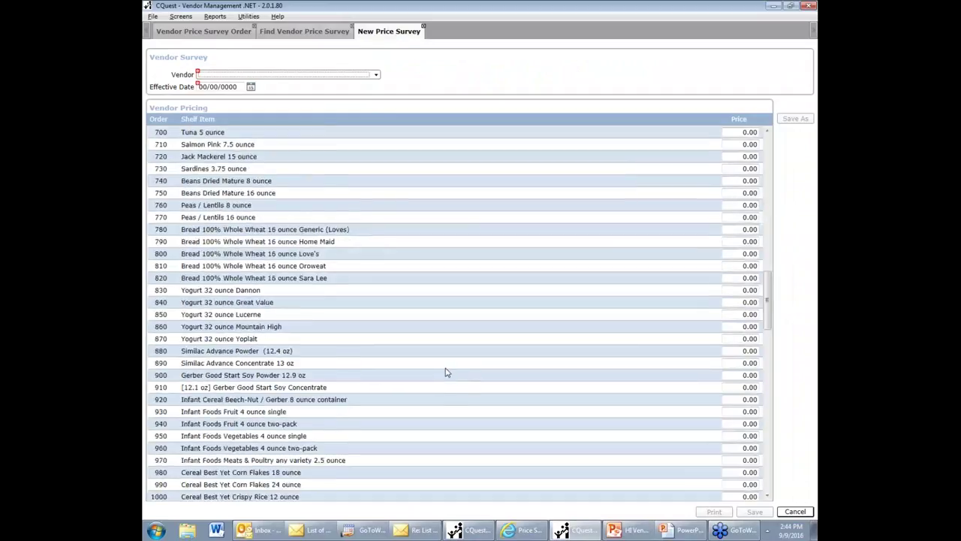
{"action": "scroll", "coordinate": [448, 370], "scroll_direction": "down", "scroll_amount": 9}
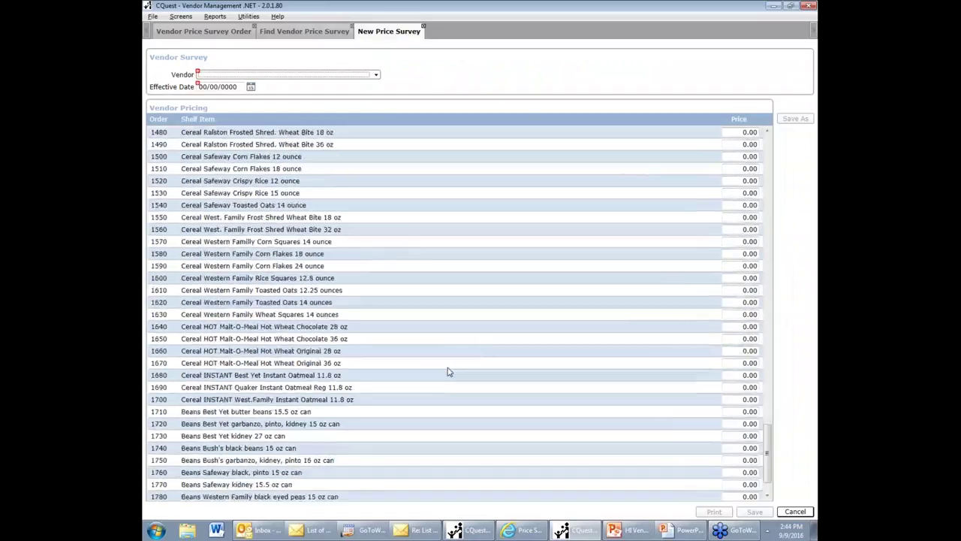
{"action": "scroll", "coordinate": [449, 372], "scroll_direction": "up", "scroll_amount": 20}
{"action": "scroll", "coordinate": [448, 372], "scroll_direction": "up", "scroll_amount": 20}
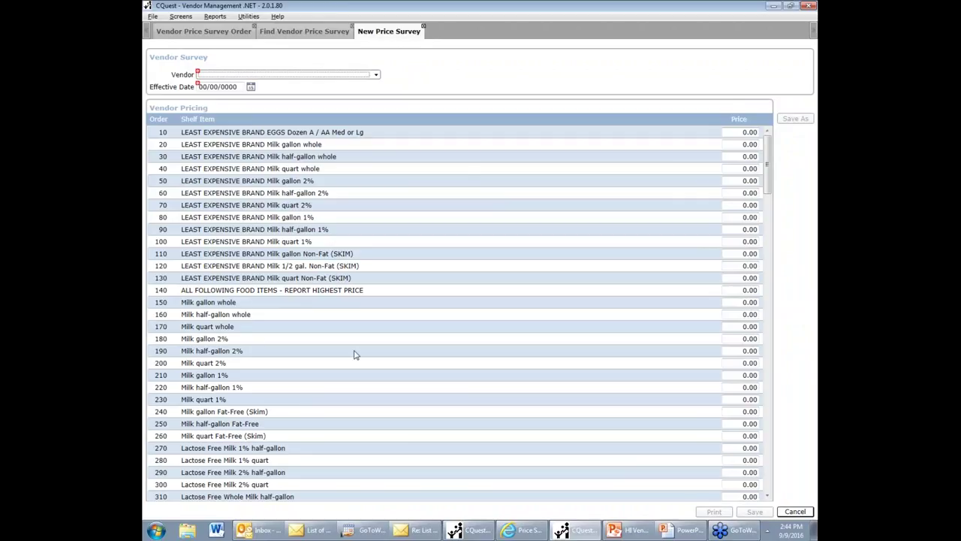
{"action": "scroll", "coordinate": [308, 337], "scroll_direction": "down", "scroll_amount": 2}
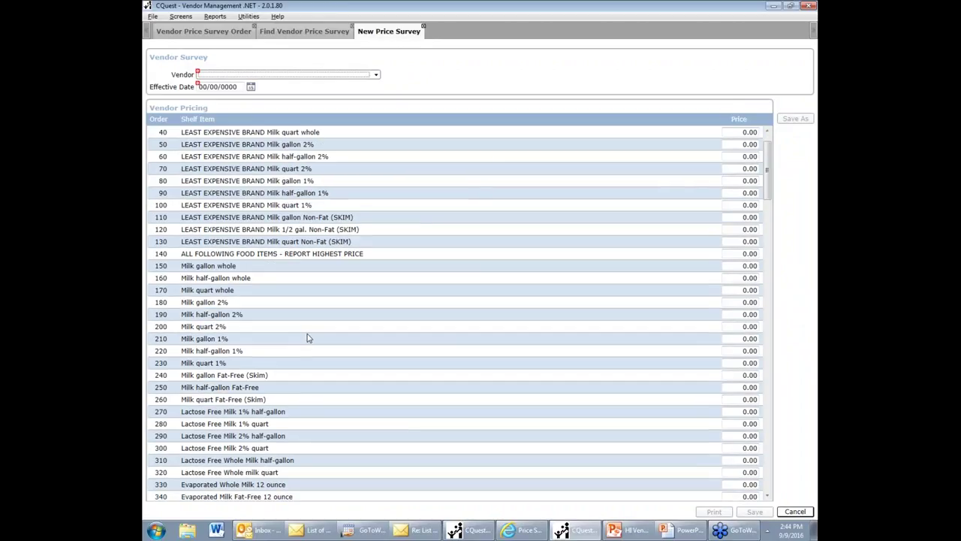
{"action": "scroll", "coordinate": [308, 338], "scroll_direction": "down", "scroll_amount": 3}
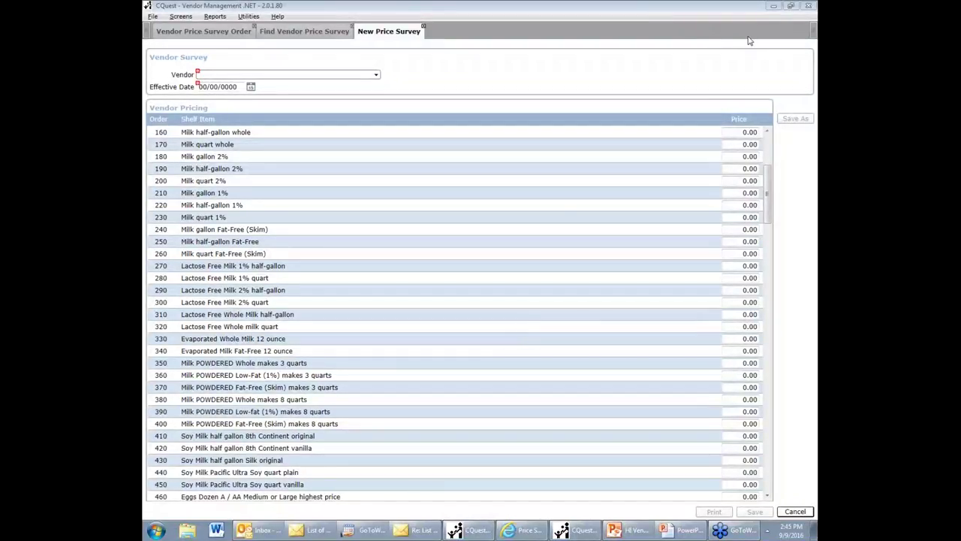
{"action": "left_click", "coordinate": [630, 533]}
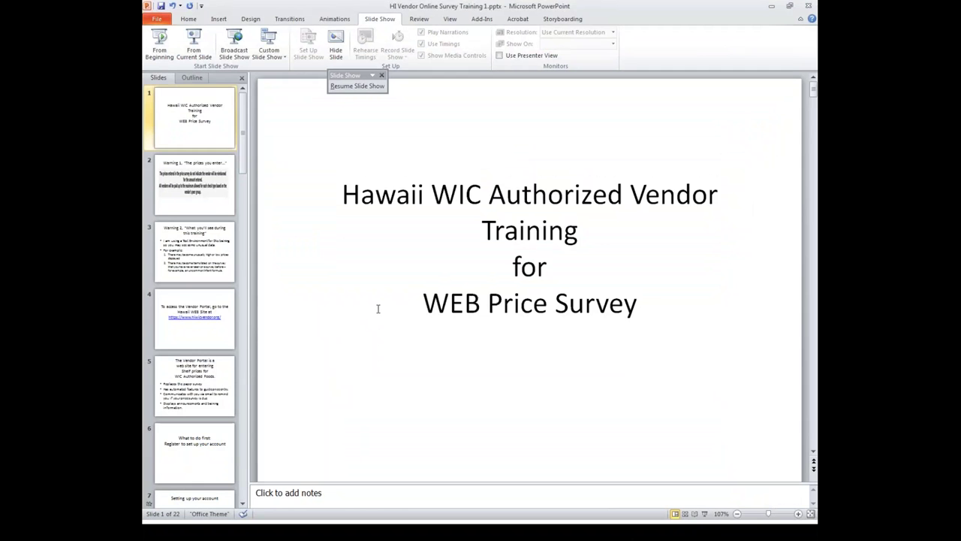
Step: Briefly run the training deck from the beginning, then return to slide 16 on rejected prices
{"action": "scroll", "coordinate": [378, 306], "scroll_direction": "down", "scroll_amount": 2}
{"action": "scroll", "coordinate": [378, 307], "scroll_direction": "down", "scroll_amount": 6}
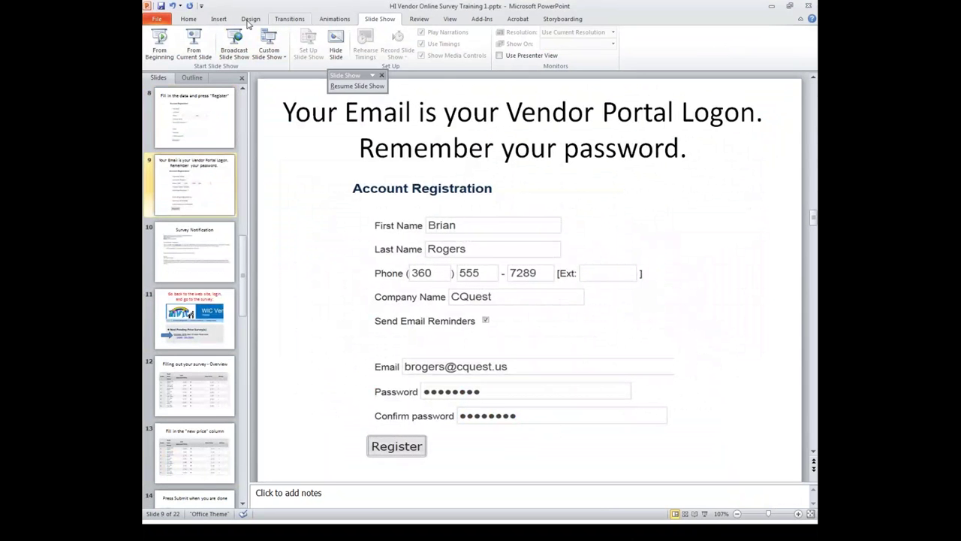
{"action": "left_click", "coordinate": [159, 42]}
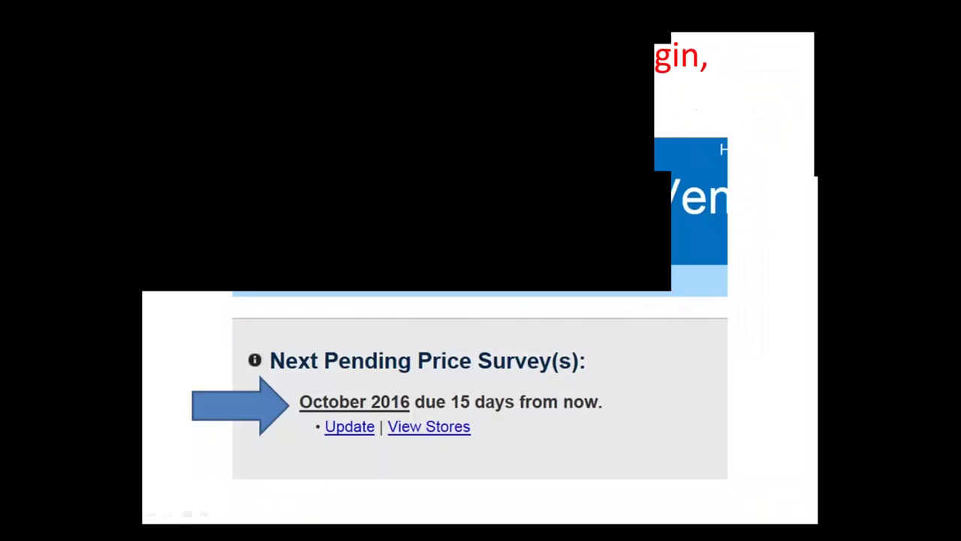
{"action": "key", "text": "Right"}
{"action": "key", "text": "Right"}
{"action": "key", "text": "Right"}
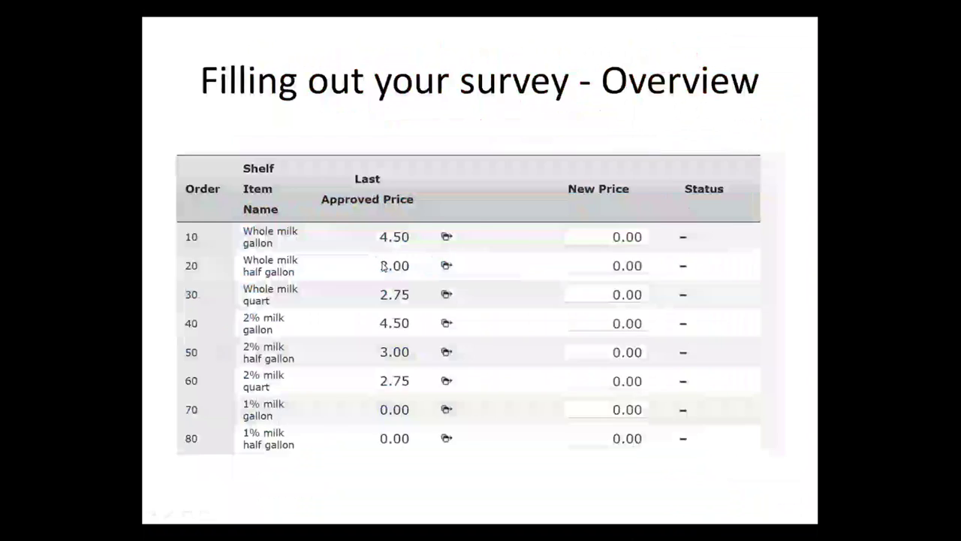
{"action": "key", "text": "Right"}
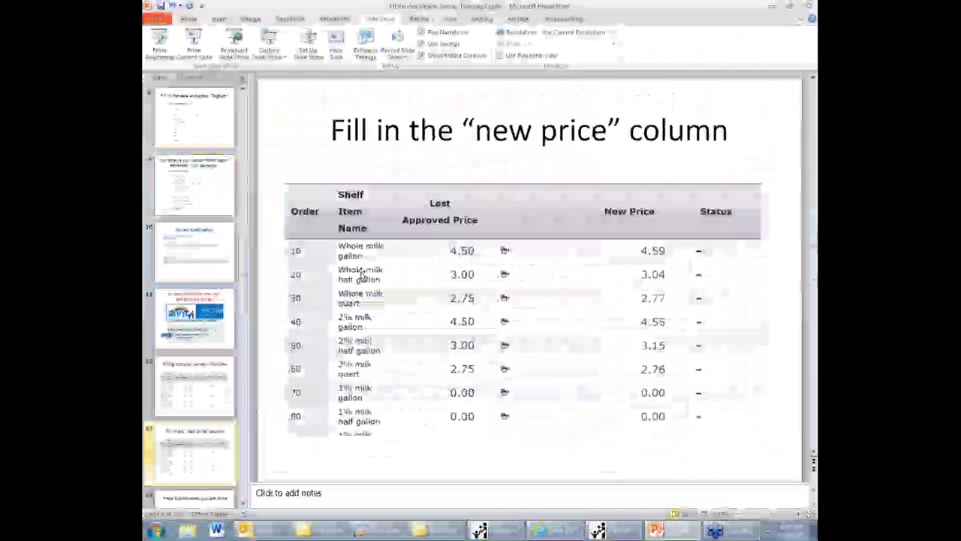
{"action": "scroll", "coordinate": [362, 275], "scroll_direction": "down", "scroll_amount": 4}
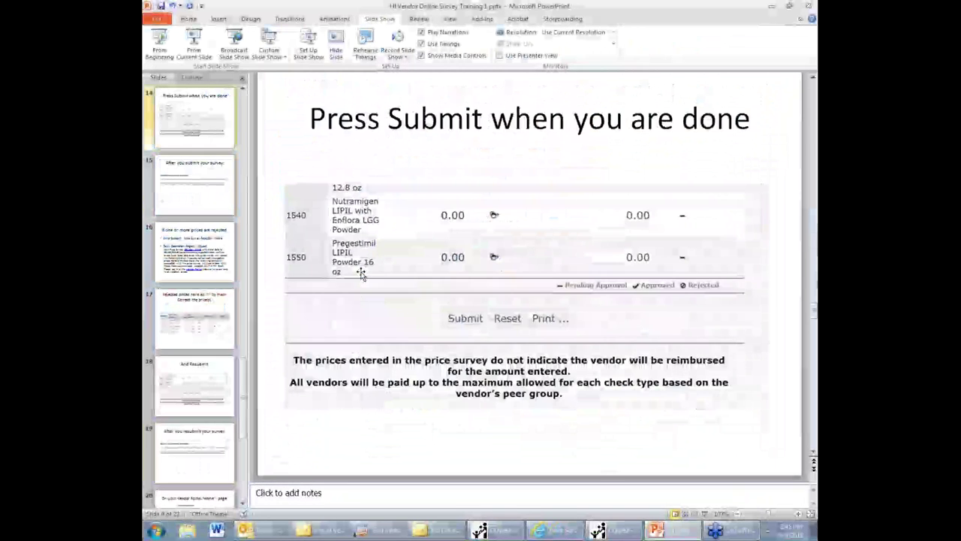
{"action": "key", "text": "Page_Up"}
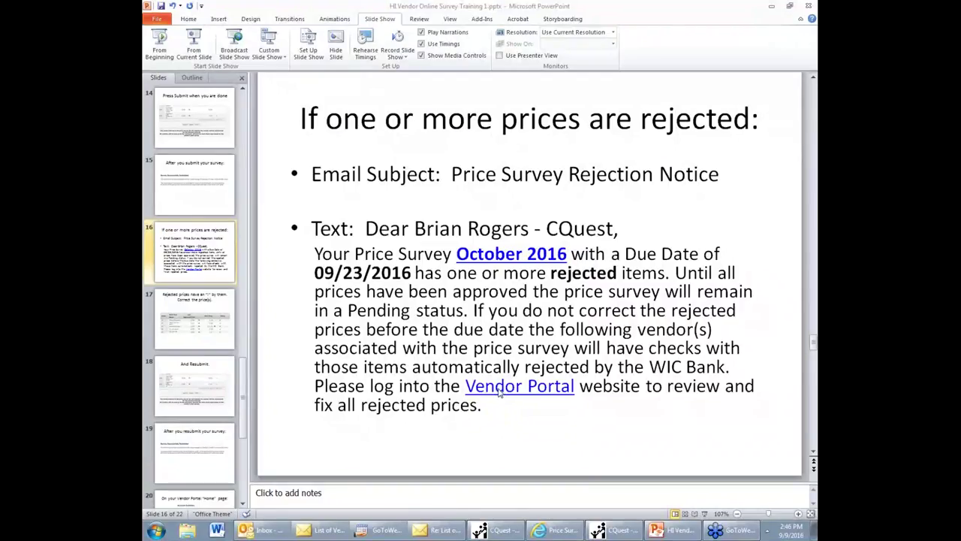
{"action": "left_click", "coordinate": [501, 532]}
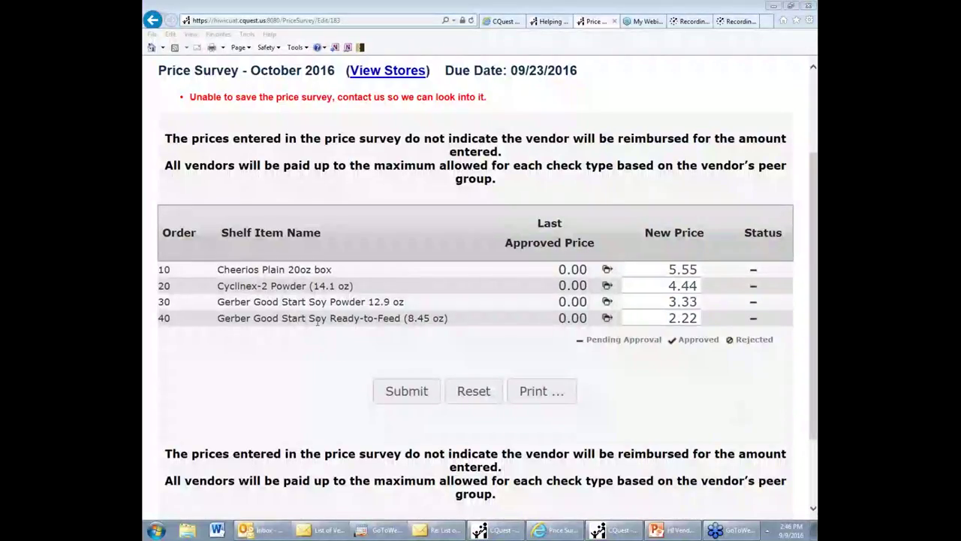
{"action": "left_click", "coordinate": [550, 530]}
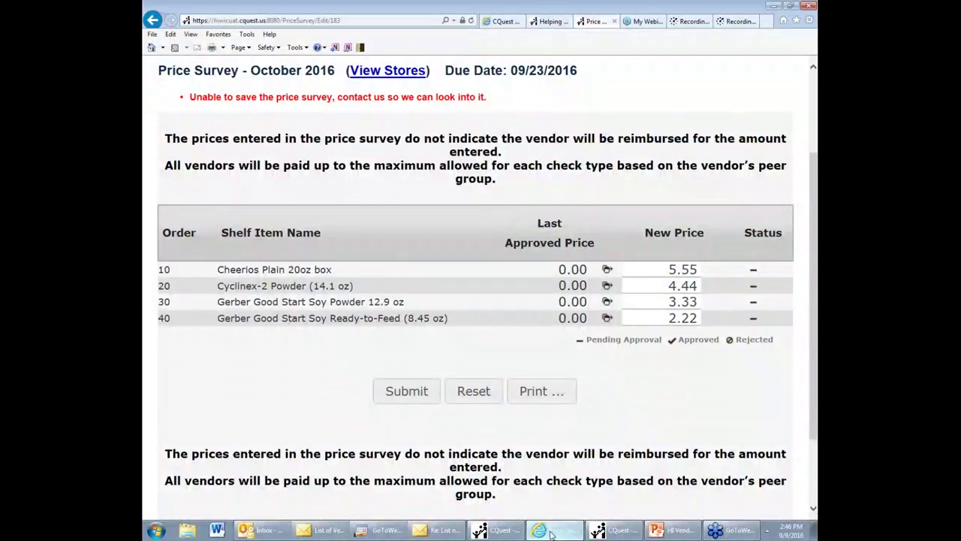
Step: Bring the training deck forward and go to slide 18, 'And Resubmit.'
{"action": "left_click", "coordinate": [664, 530]}
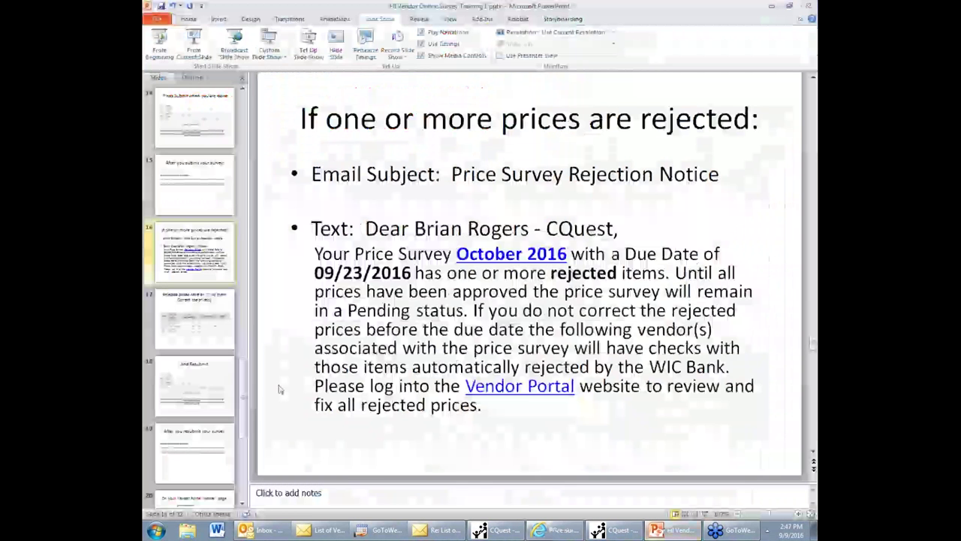
{"action": "scroll", "coordinate": [290, 388], "scroll_direction": "down", "scroll_amount": 1}
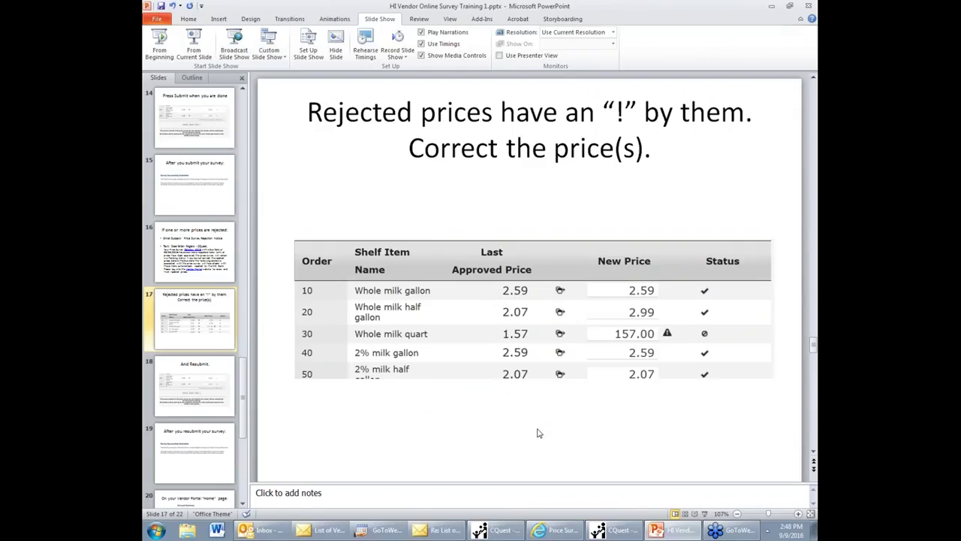
{"action": "scroll", "coordinate": [513, 418], "scroll_direction": "down", "scroll_amount": 1}
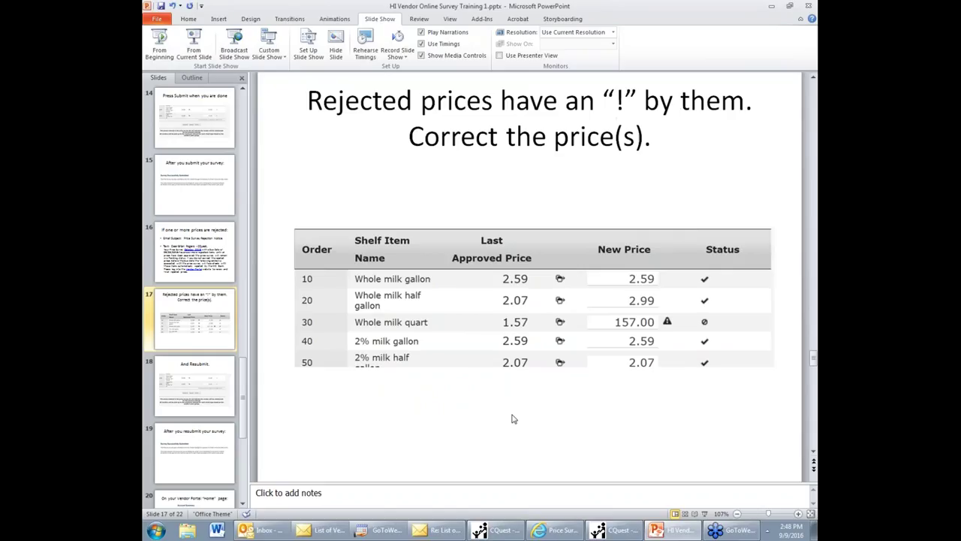
{"action": "left_click", "coordinate": [195, 385]}
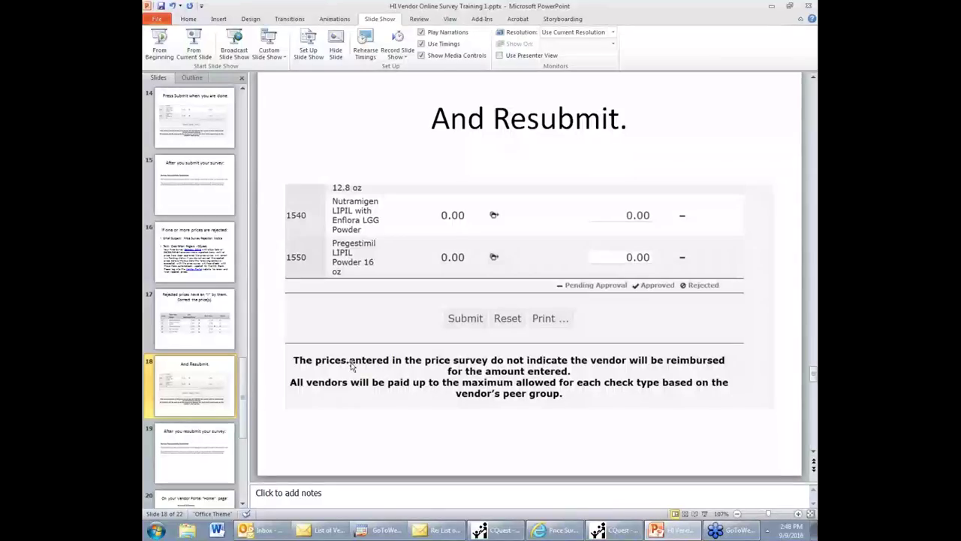
Step: Go to slide 19, 'After you resubmit your survey', and scroll on toward slide 20
{"action": "left_click", "coordinate": [198, 429]}
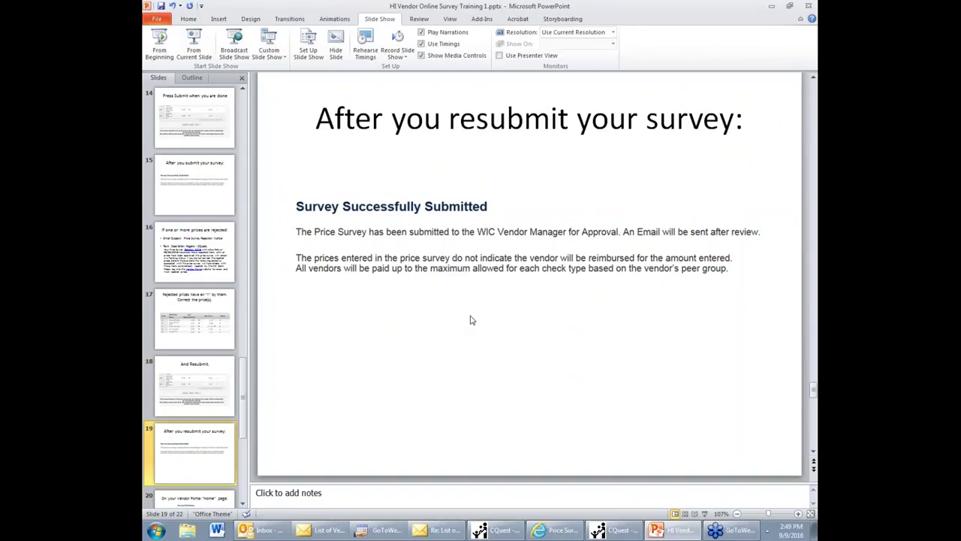
{"action": "scroll", "coordinate": [371, 380], "scroll_direction": "down", "scroll_amount": 1}
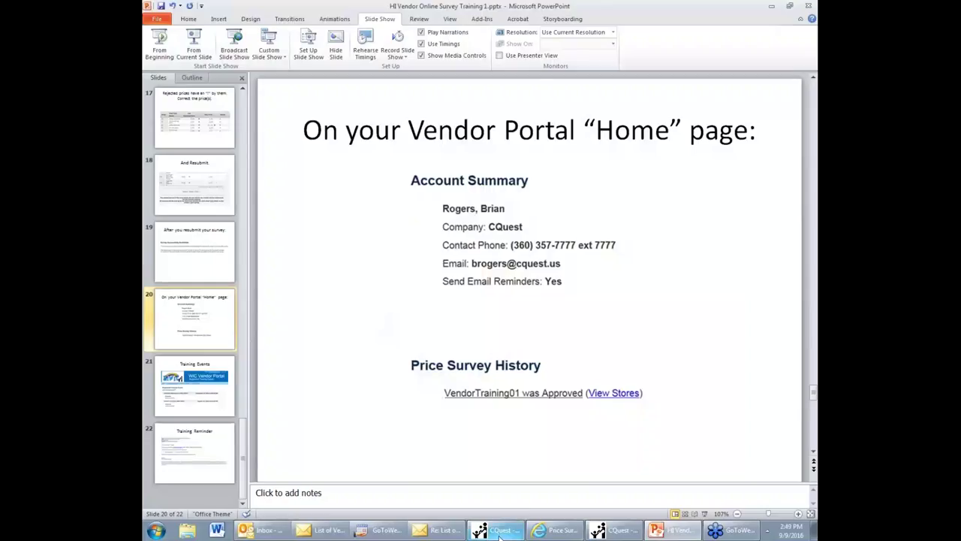
Step: Switch to the browser's Price Survey page and go to the portal Home page
{"action": "mouse_move", "coordinate": [556, 530]}
{"action": "left_click", "coordinate": [541, 455]}
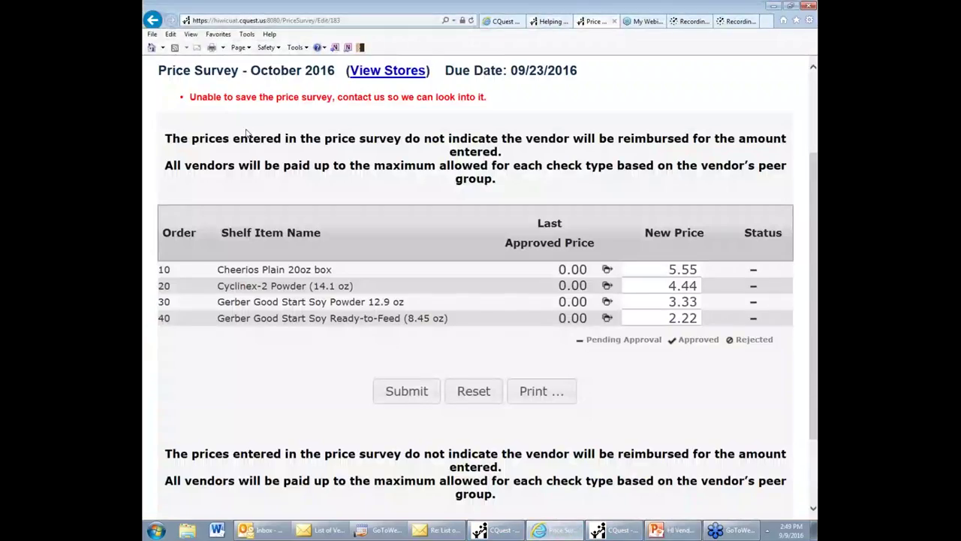
{"action": "scroll", "coordinate": [246, 132], "scroll_direction": "up", "scroll_amount": 4}
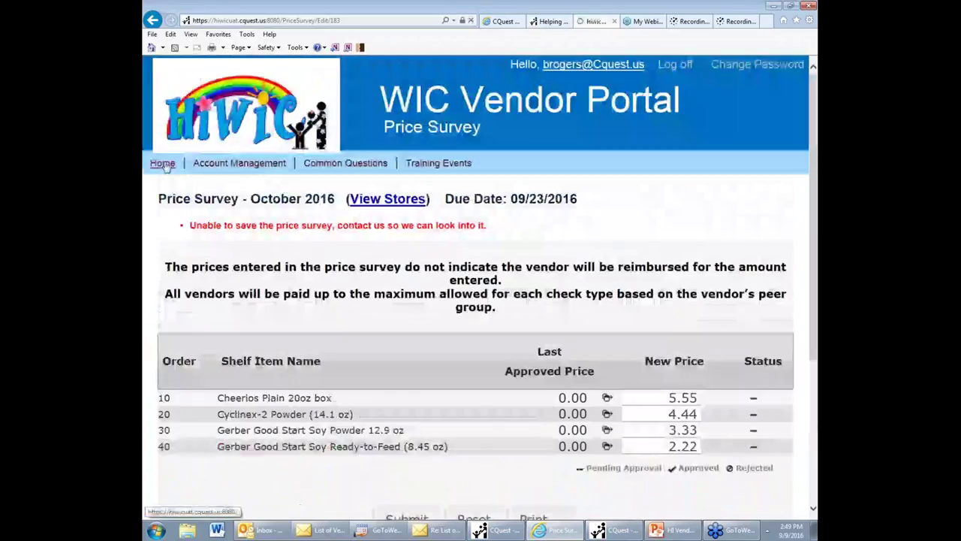
{"action": "left_click", "coordinate": [163, 163]}
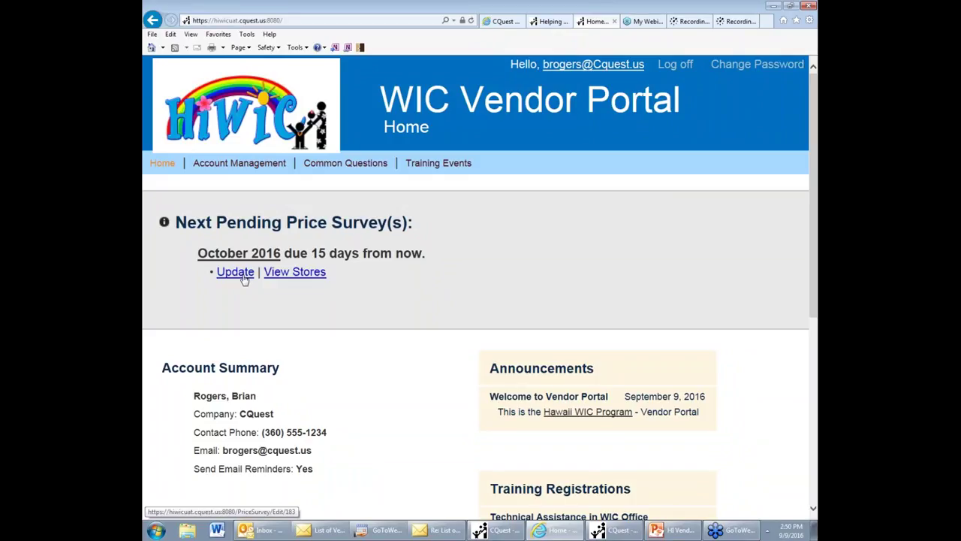
Step: Reopen the October 2016 survey via Update, then go back to the Home page
{"action": "left_click", "coordinate": [243, 277]}
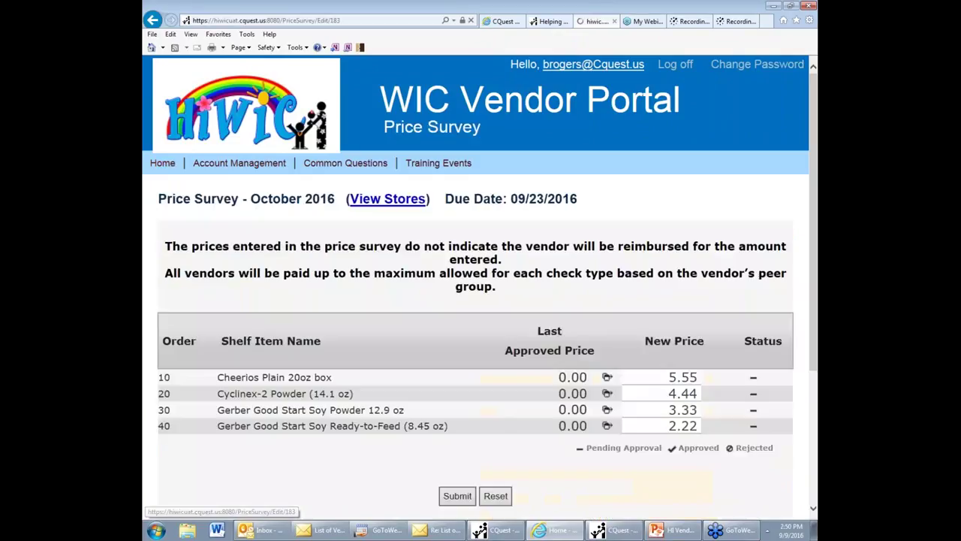
{"action": "scroll", "coordinate": [317, 171], "scroll_direction": "down", "scroll_amount": 2}
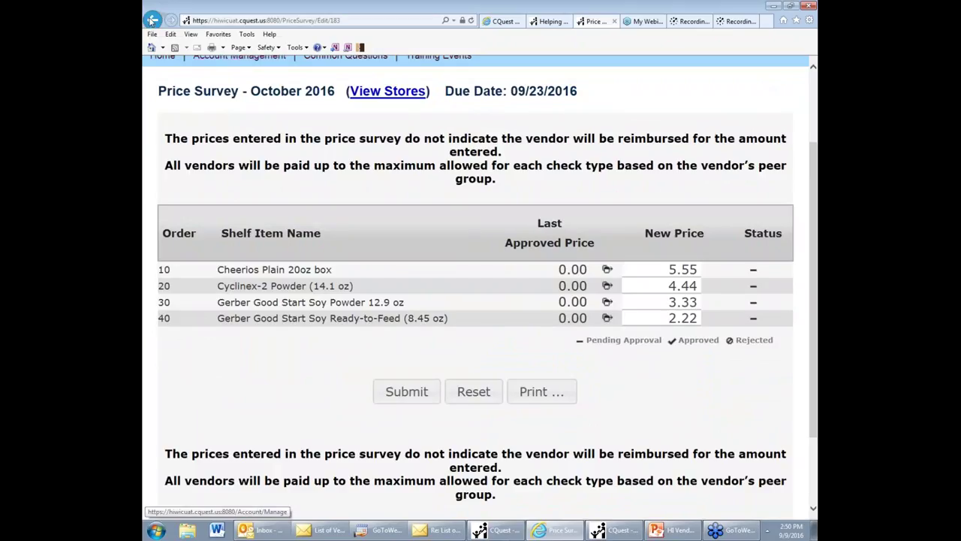
{"action": "left_click", "coordinate": [153, 21]}
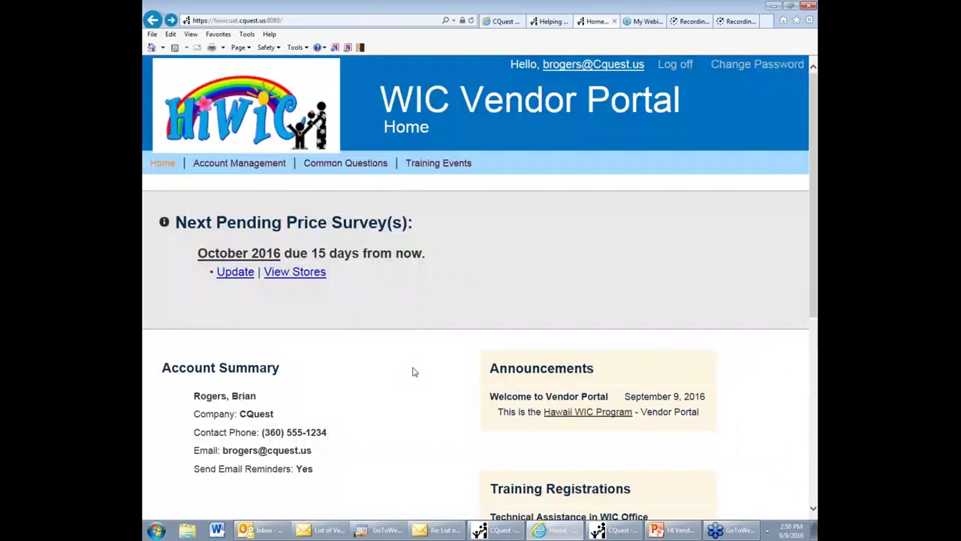
{"action": "scroll", "coordinate": [413, 372], "scroll_direction": "down", "scroll_amount": 3}
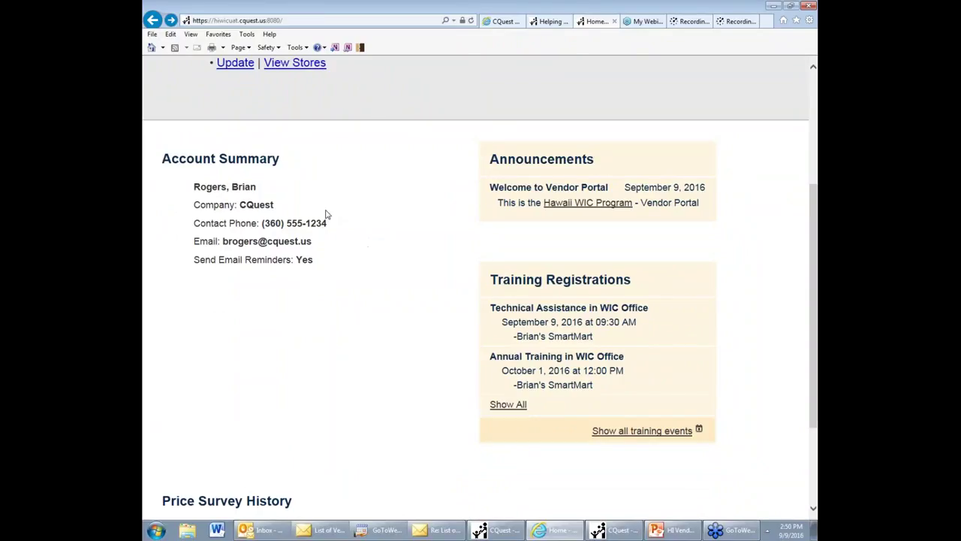
{"action": "scroll", "coordinate": [326, 216], "scroll_direction": "up", "scroll_amount": 3}
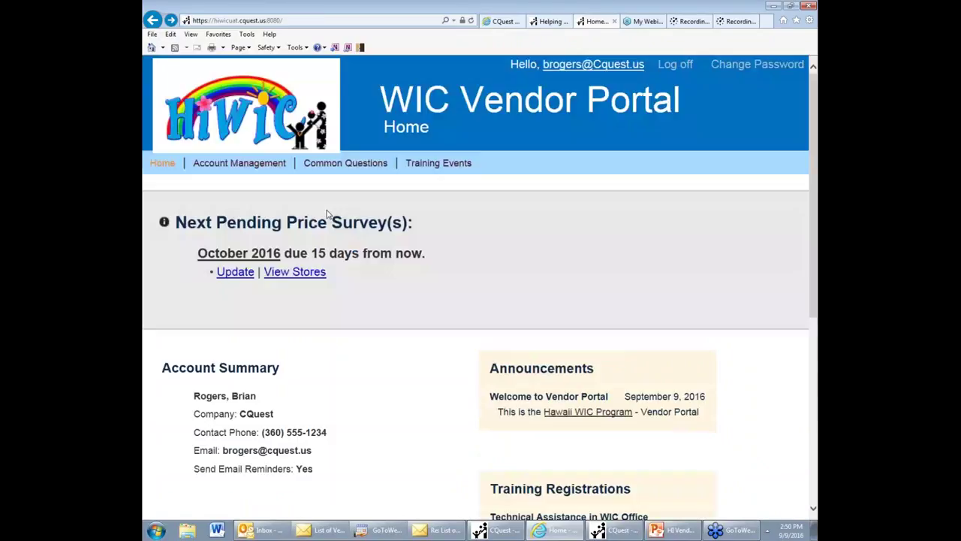
{"action": "left_click", "coordinate": [253, 165]}
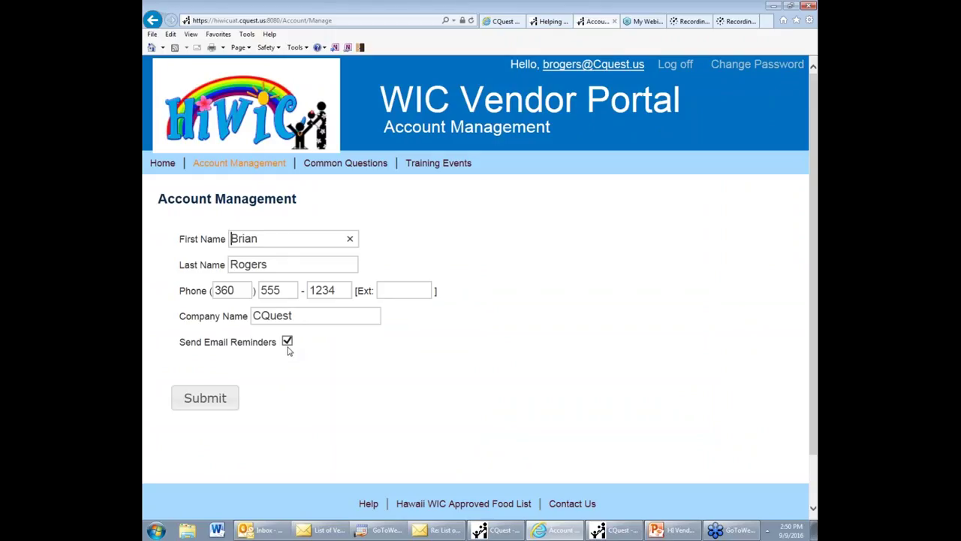
{"action": "left_click", "coordinate": [162, 164]}
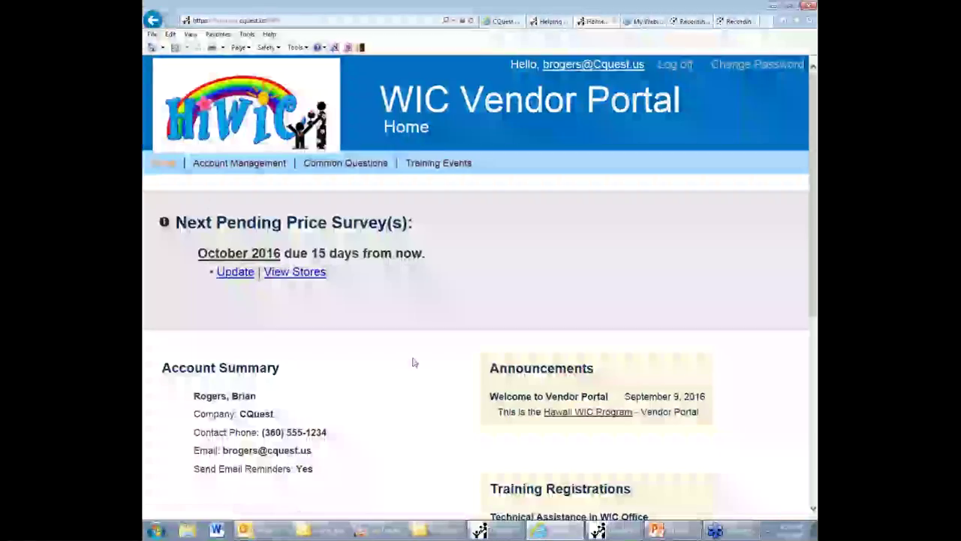
{"action": "scroll", "coordinate": [413, 362], "scroll_direction": "down", "scroll_amount": 1}
{"action": "scroll", "coordinate": [413, 363], "scroll_direction": "down", "scroll_amount": 3}
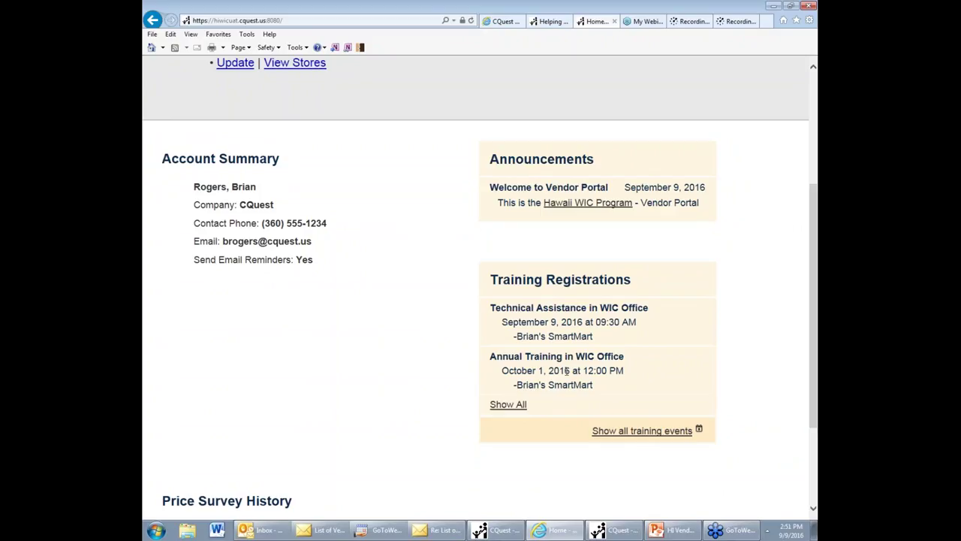
{"action": "left_click", "coordinate": [621, 432]}
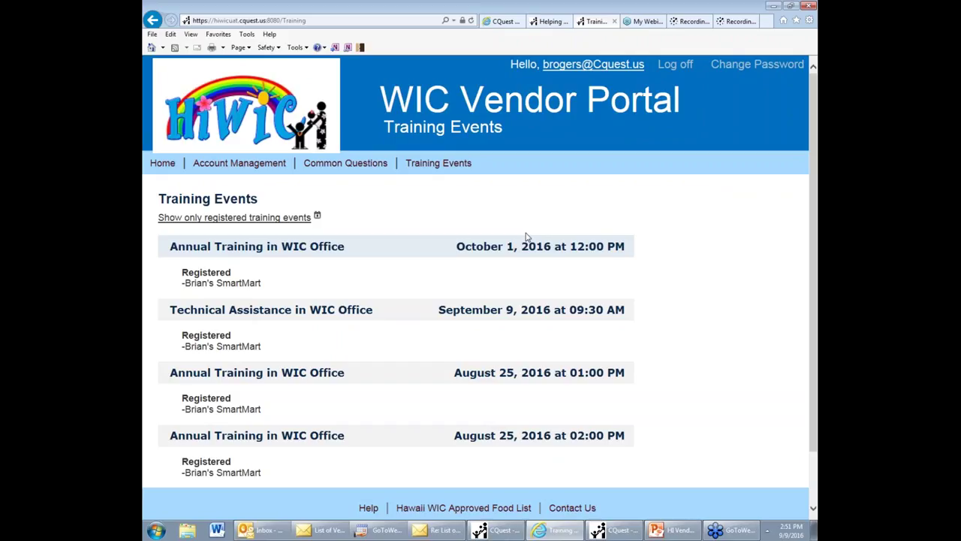
{"action": "left_click", "coordinate": [152, 20]}
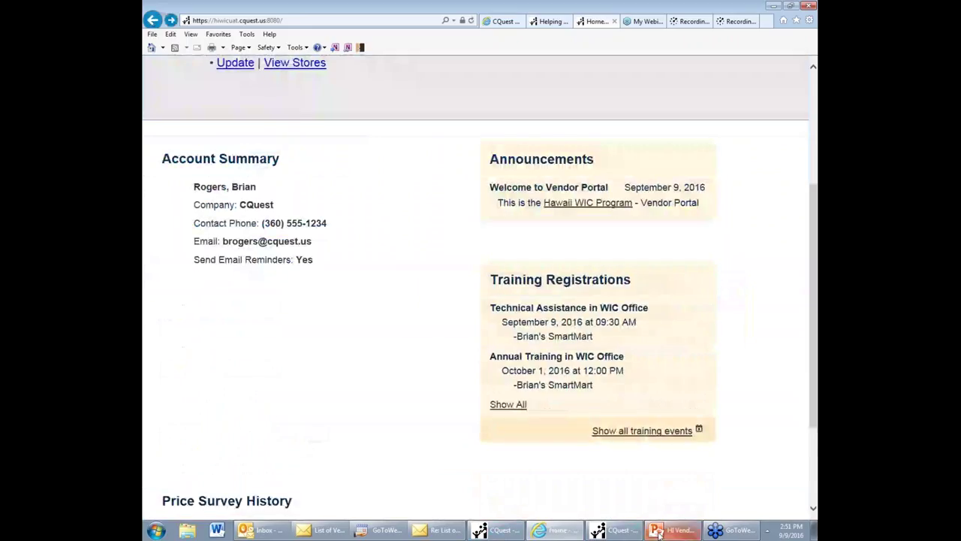
Step: Return to PowerPoint and present slide 22, 'Training Reminder', as a full-screen slide show
{"action": "left_click", "coordinate": [665, 535]}
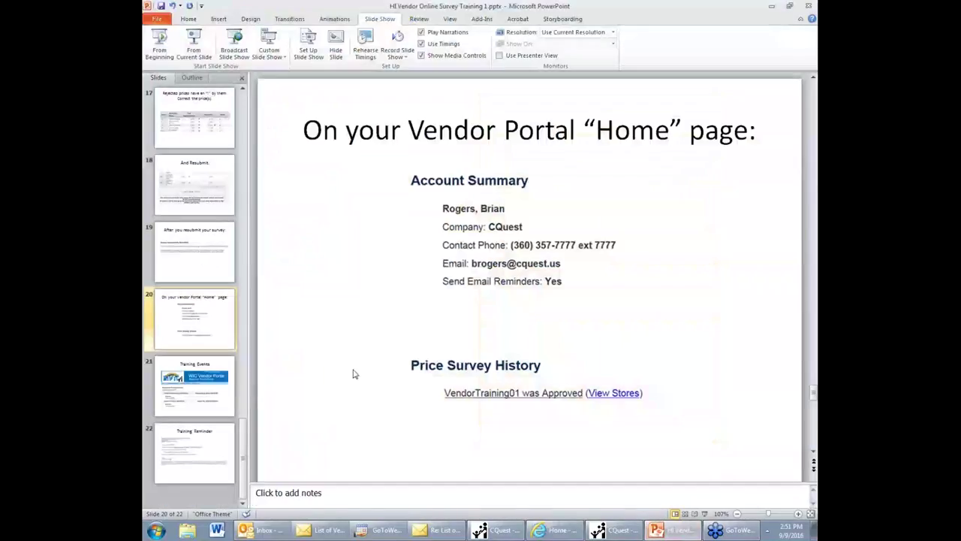
{"action": "scroll", "coordinate": [354, 373], "scroll_direction": "down", "scroll_amount": 2}
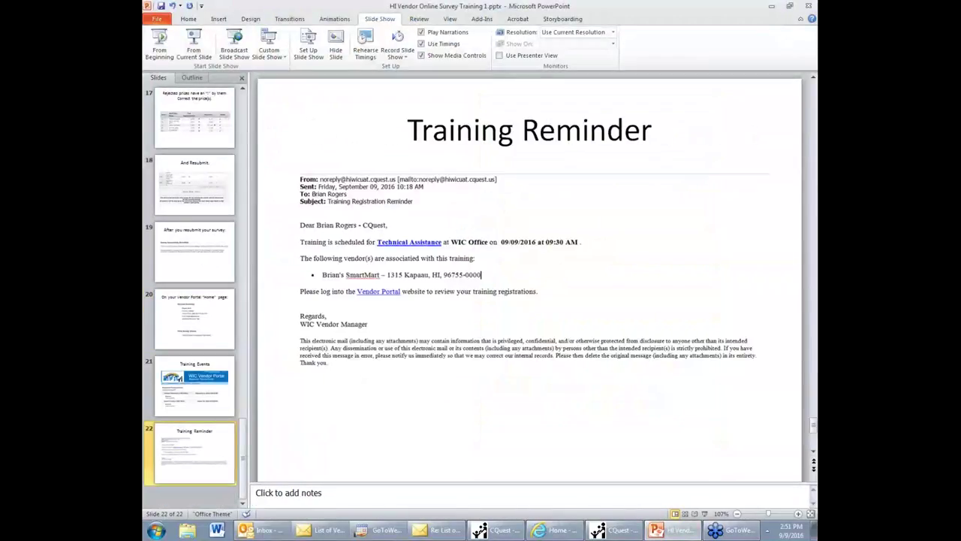
{"action": "key", "text": "shift+F5"}
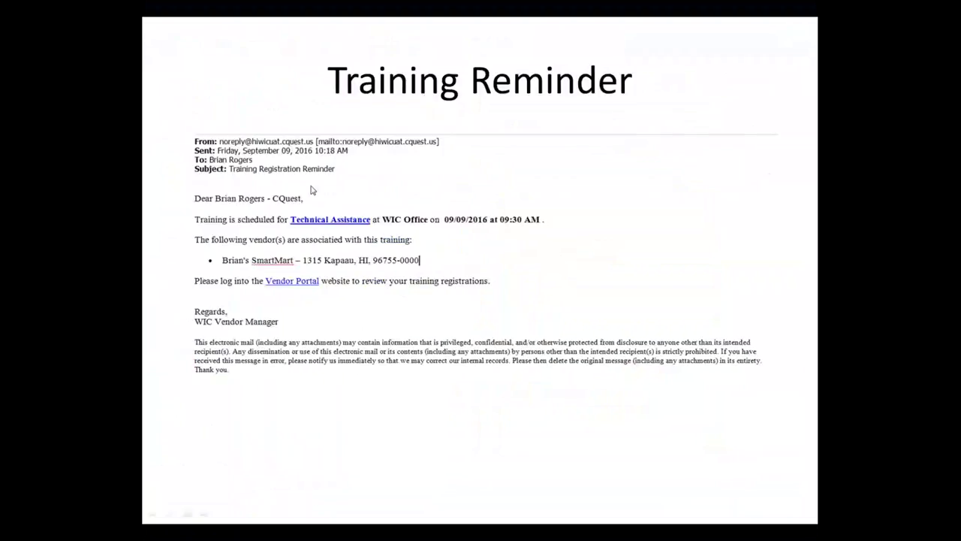